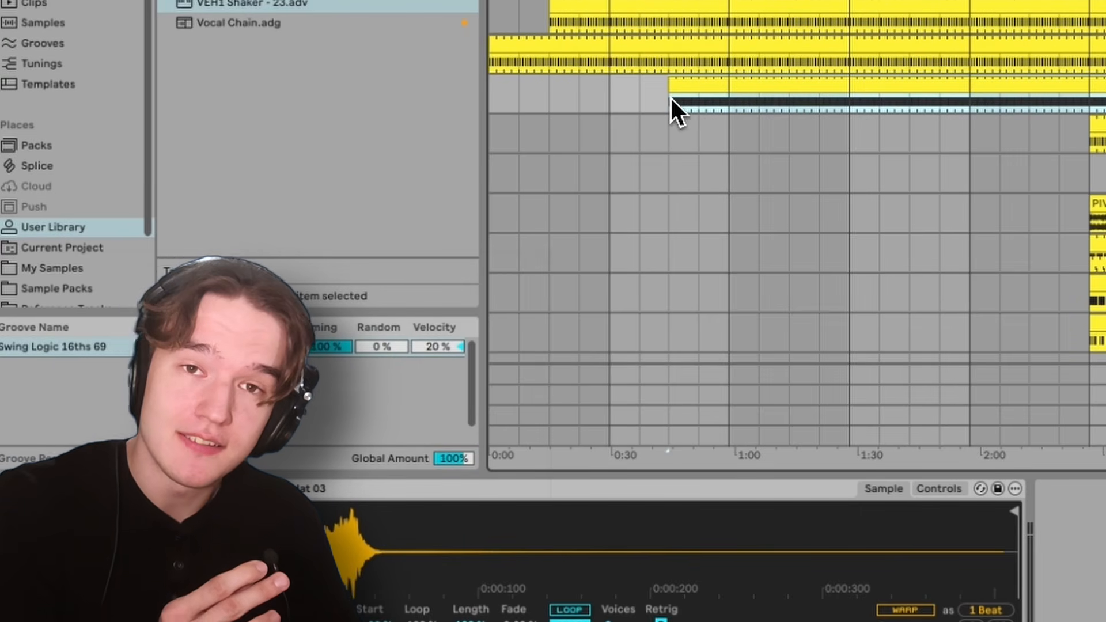
# - Play the existing section from bar 81 and look over its tracks before building the arrangement
pyautogui.scroll(-2, 674, 76)
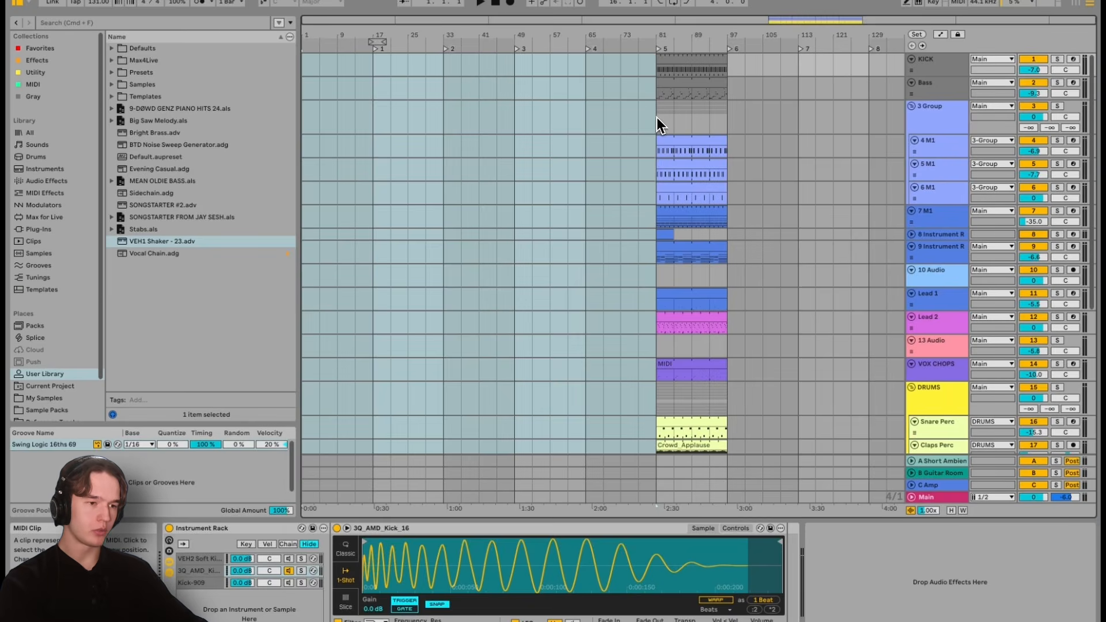
pyautogui.click(658, 118)
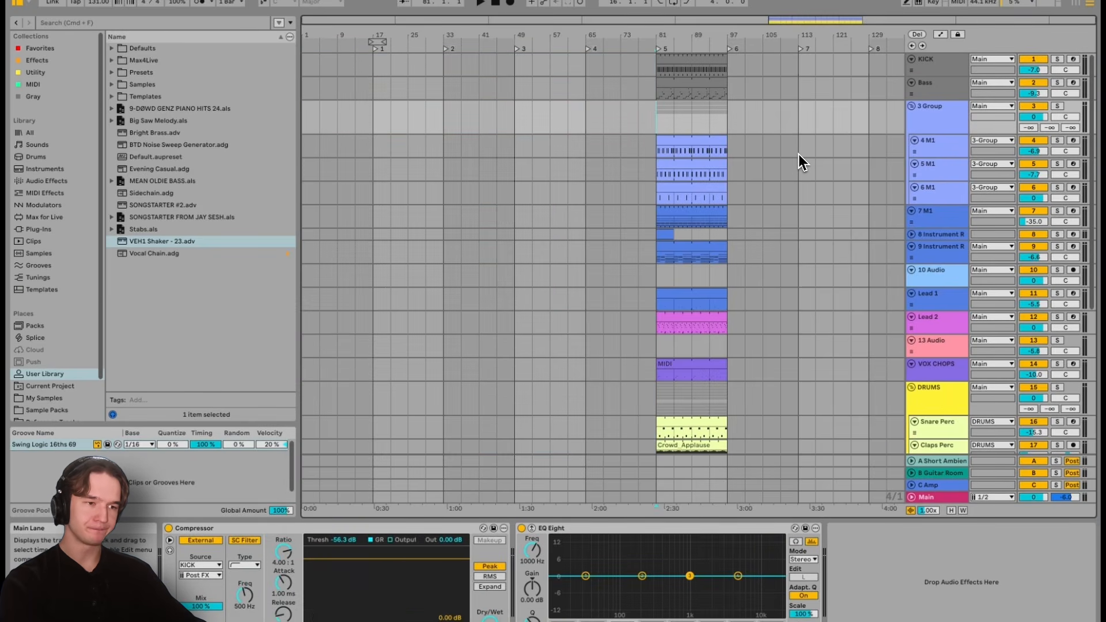
pyautogui.press('space')
pyautogui.scroll(-5, 754, 178)
pyautogui.scroll(1, 1013, 145)
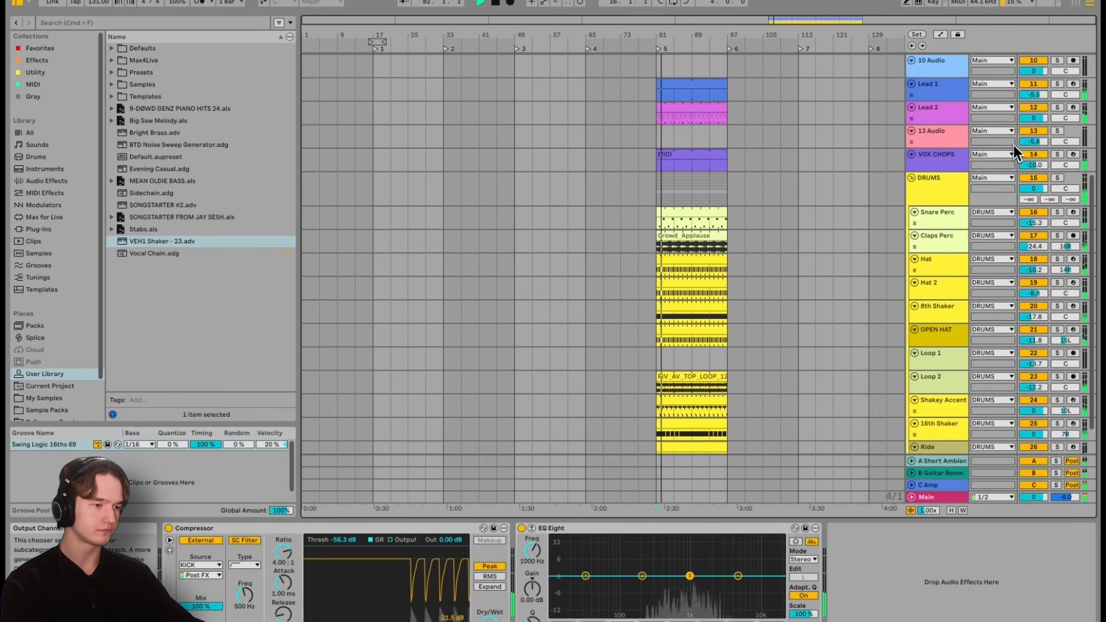
pyautogui.scroll(5, 878, 199)
pyautogui.press('space')
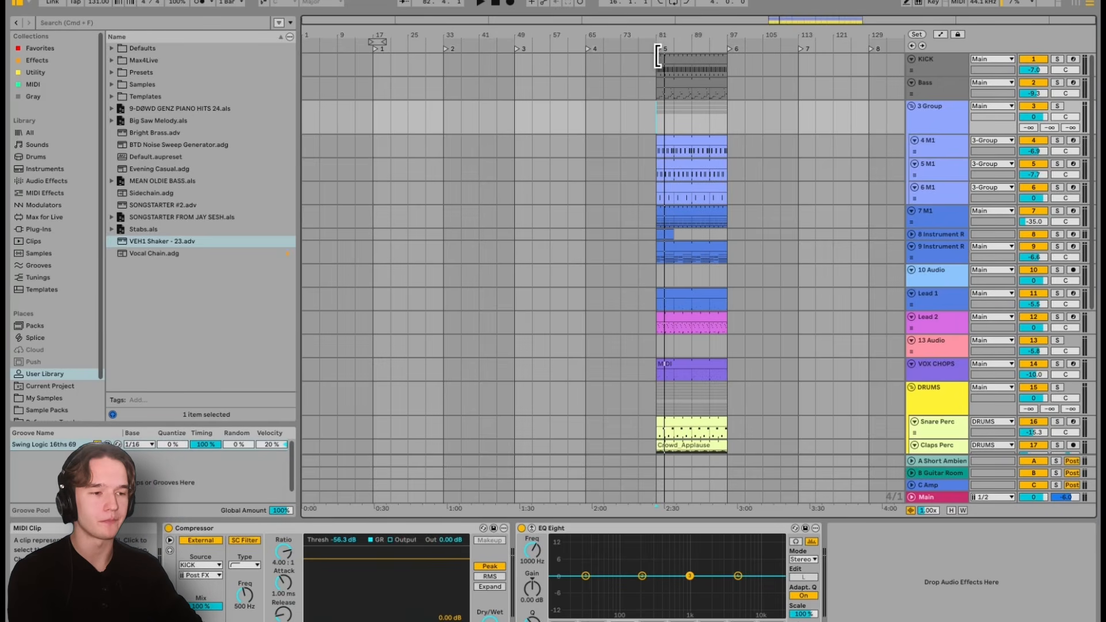
# - Extend the KICK clip and the 7 M1 clip back from bar 81 to bar 1
pyautogui.moveTo(660, 58); pyautogui.dragTo(303, 58)
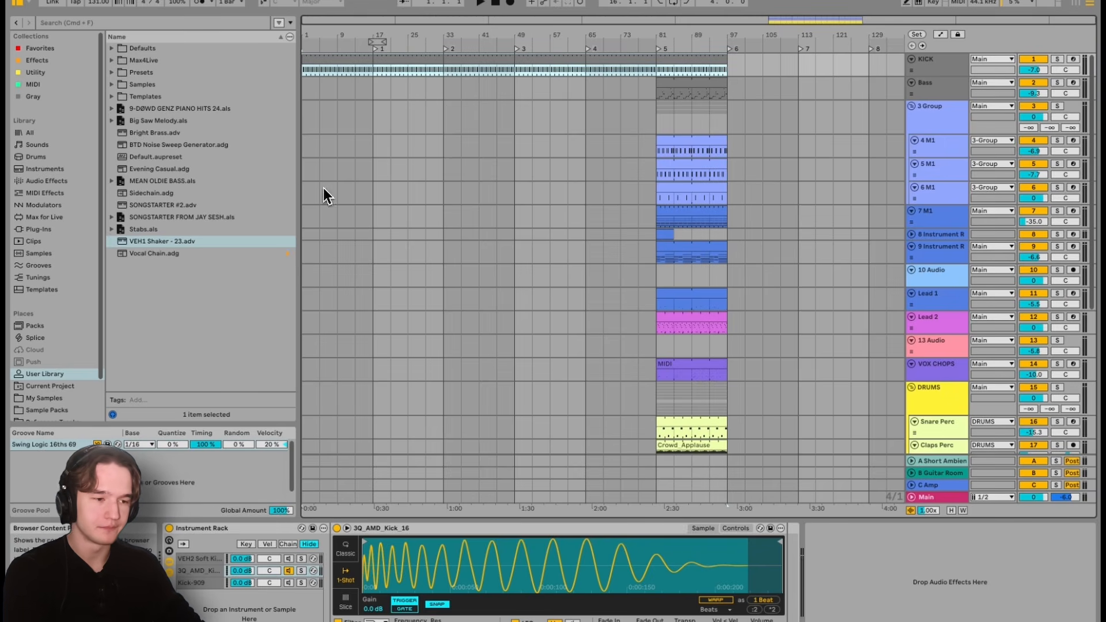
pyautogui.press('space')
pyautogui.moveTo(657, 213); pyautogui.dragTo(168, 236)
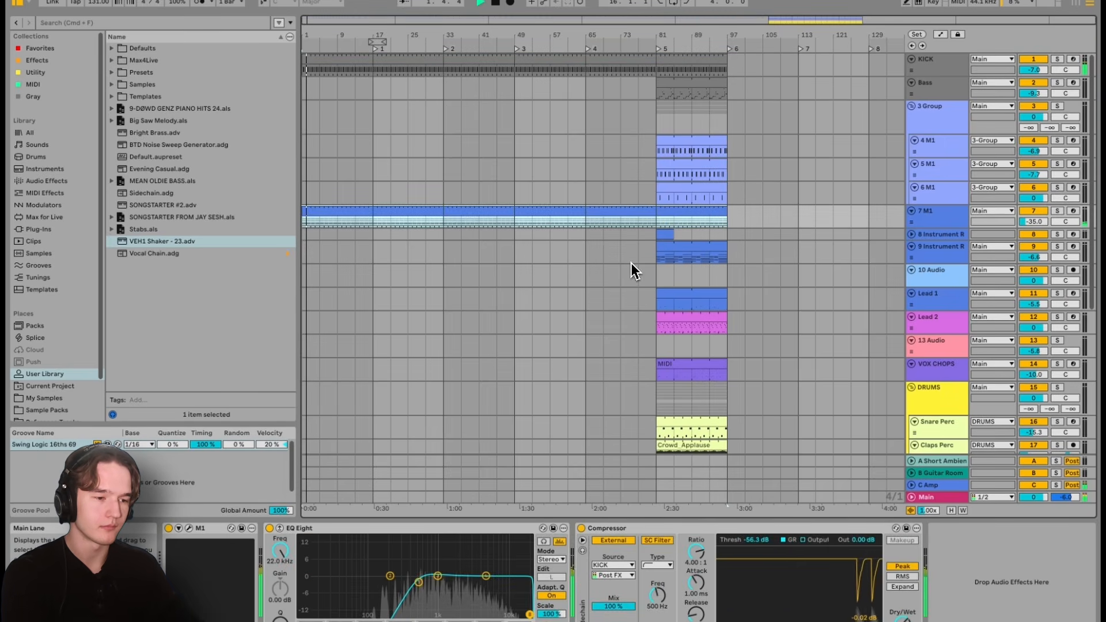
# - Extend the Claps Perc clip back from bar 81 to bar 1
pyautogui.scroll(-5, 632, 267)
pyautogui.click(661, 313)
pyautogui.moveTo(660, 313); pyautogui.dragTo(304, 314)
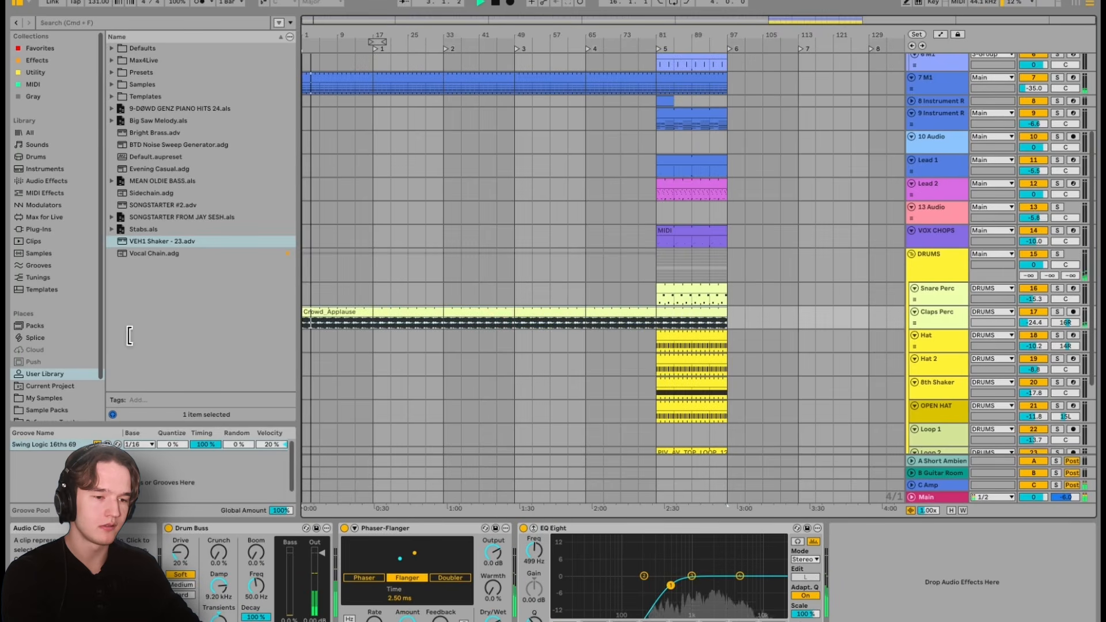
pyautogui.scroll(1, 353, 295)
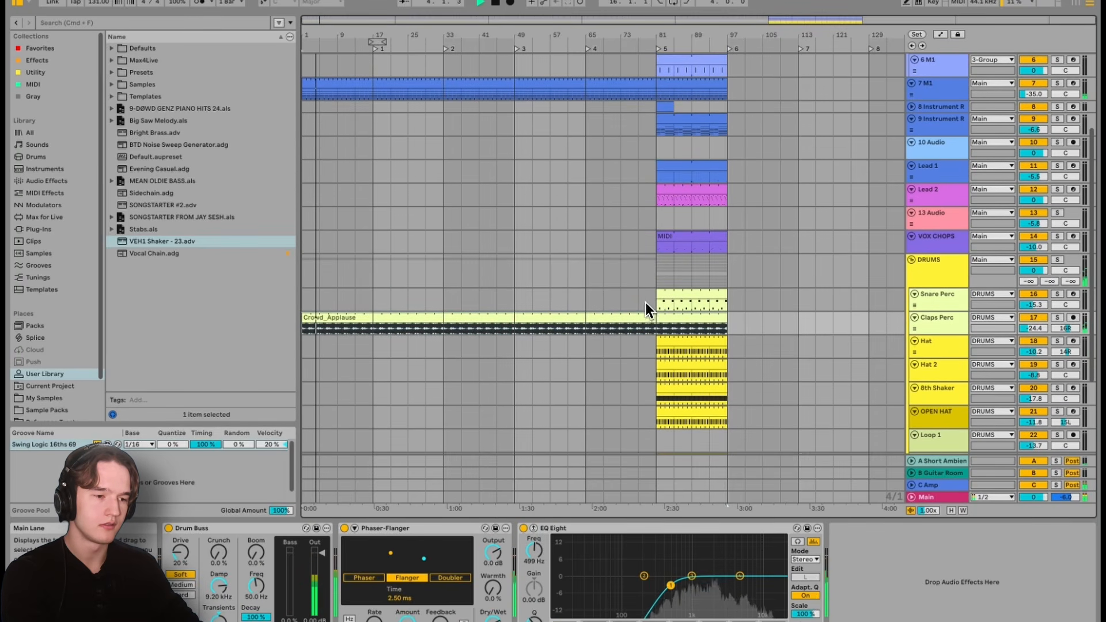
# - Extend the Hat clip back to bar 1 and the Hat 2 clip back to bar 9
pyautogui.moveTo(657, 341); pyautogui.dragTo(244, 357)
pyautogui.scroll(-4, 323, 338)
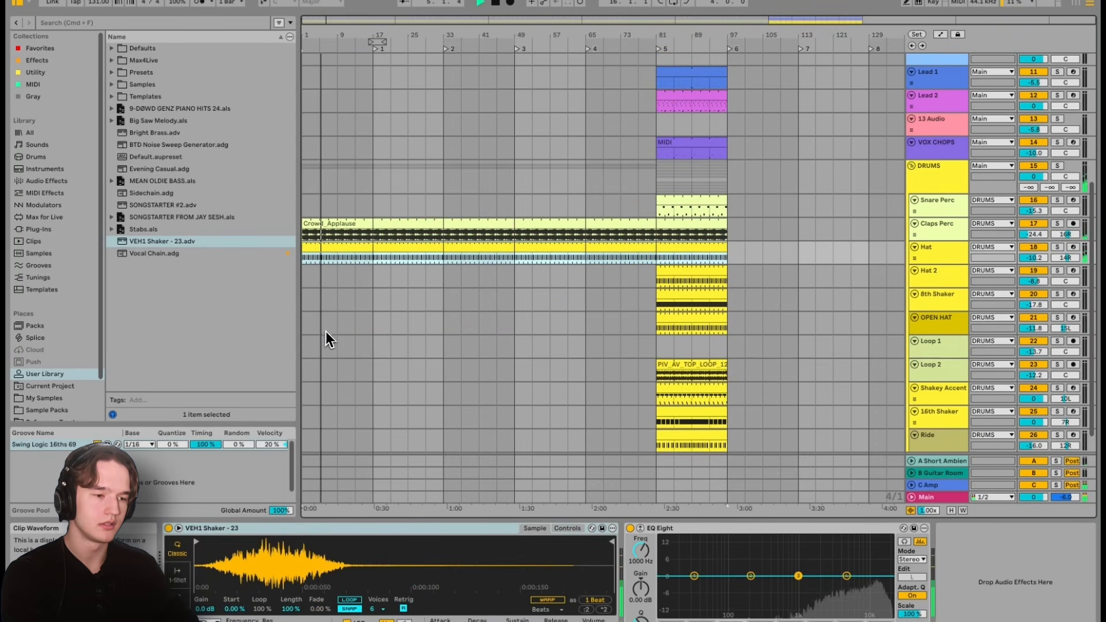
pyautogui.moveTo(659, 272); pyautogui.dragTo(339, 282)
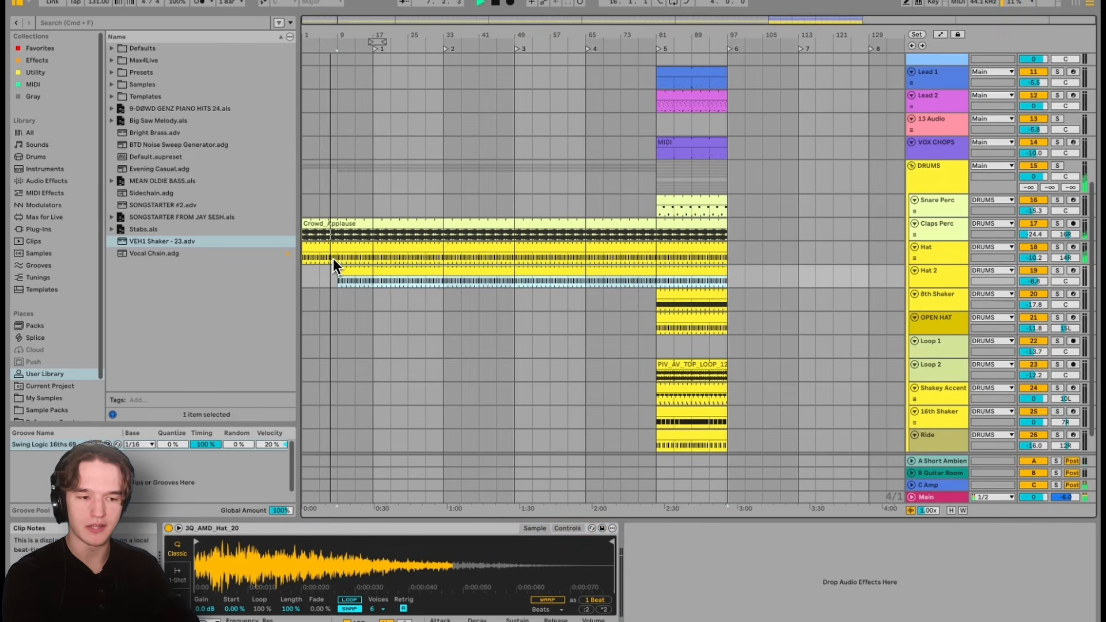
# - Listen to the intro across bar 9, checking the kick leading into the Hat 2 entry
pyautogui.scroll(5, 332, 238)
pyautogui.moveTo(355, 239); pyautogui.dragTo(391, 267)
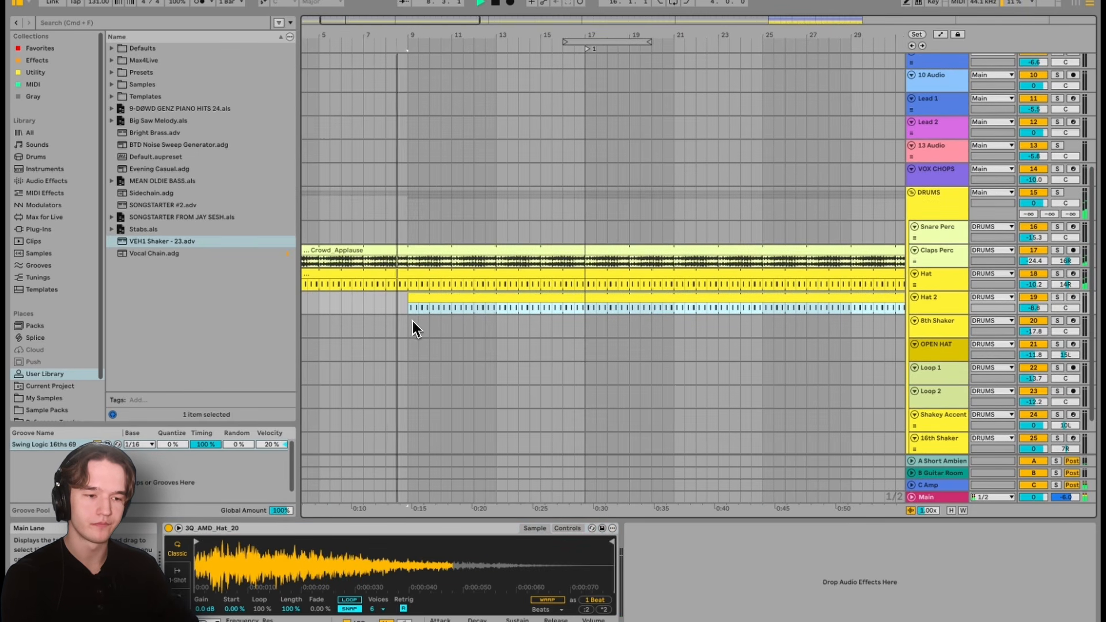
pyautogui.scroll(8, 409, 316)
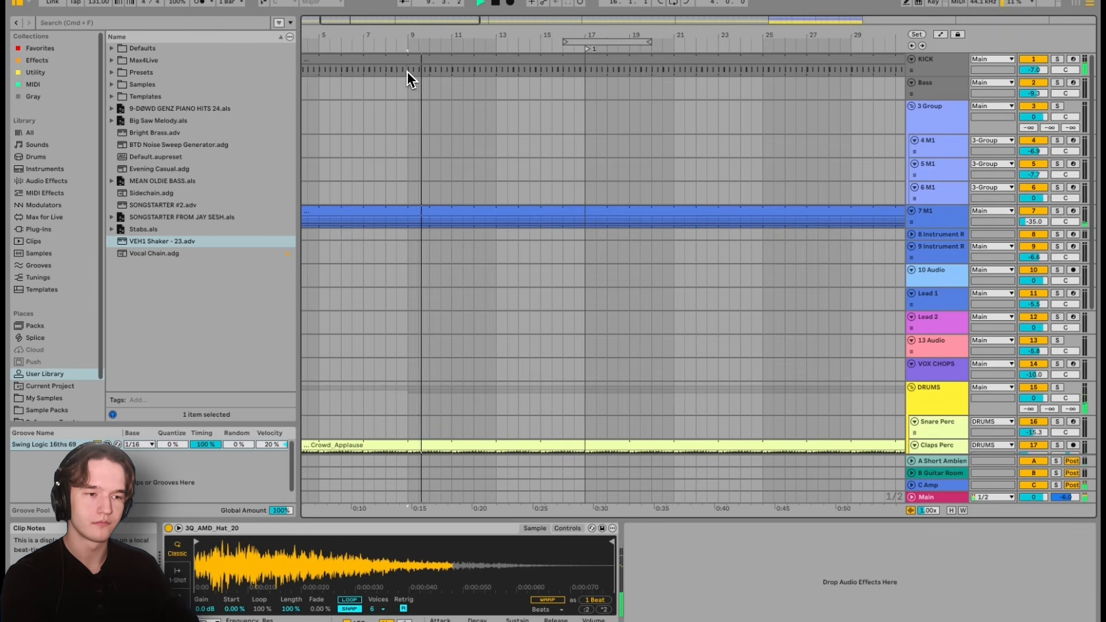
pyautogui.moveTo(407, 72); pyautogui.dragTo(400, 72)
pyautogui.scroll(-8, 478, 109)
pyautogui.click(500, 114)
pyautogui.scroll(-5, 499, 116)
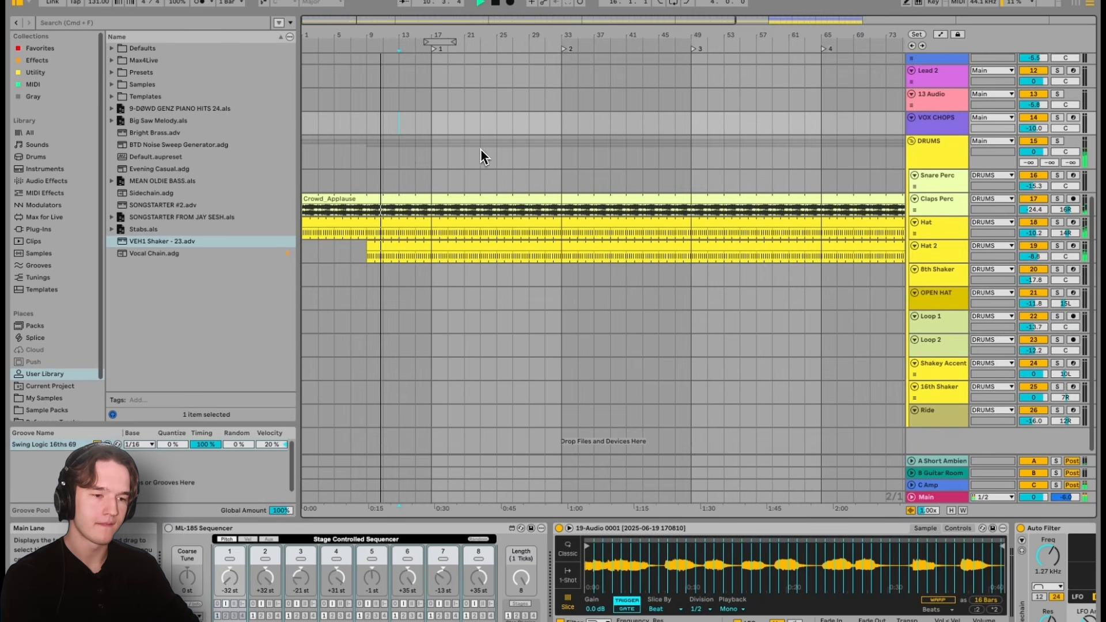
pyautogui.press('space')
# - Extend the 6 M1 clip back from bar 81 to bar 9
pyautogui.scroll(-3, 619, 209)
pyautogui.scroll(2, 651, 174)
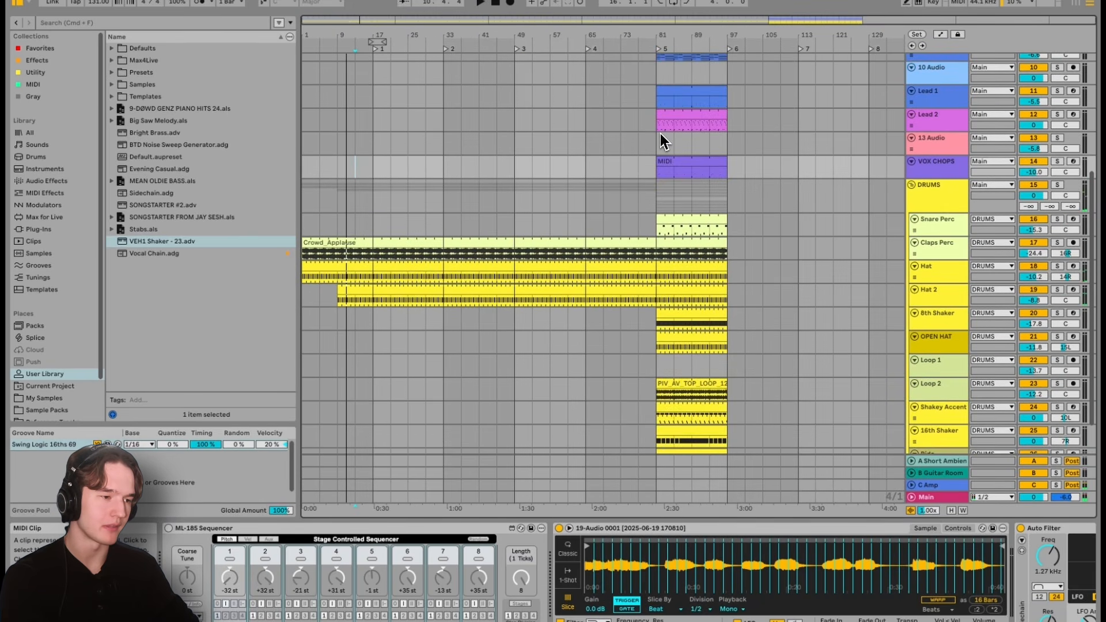
pyautogui.scroll(2, 663, 149)
pyautogui.scroll(4, 656, 153)
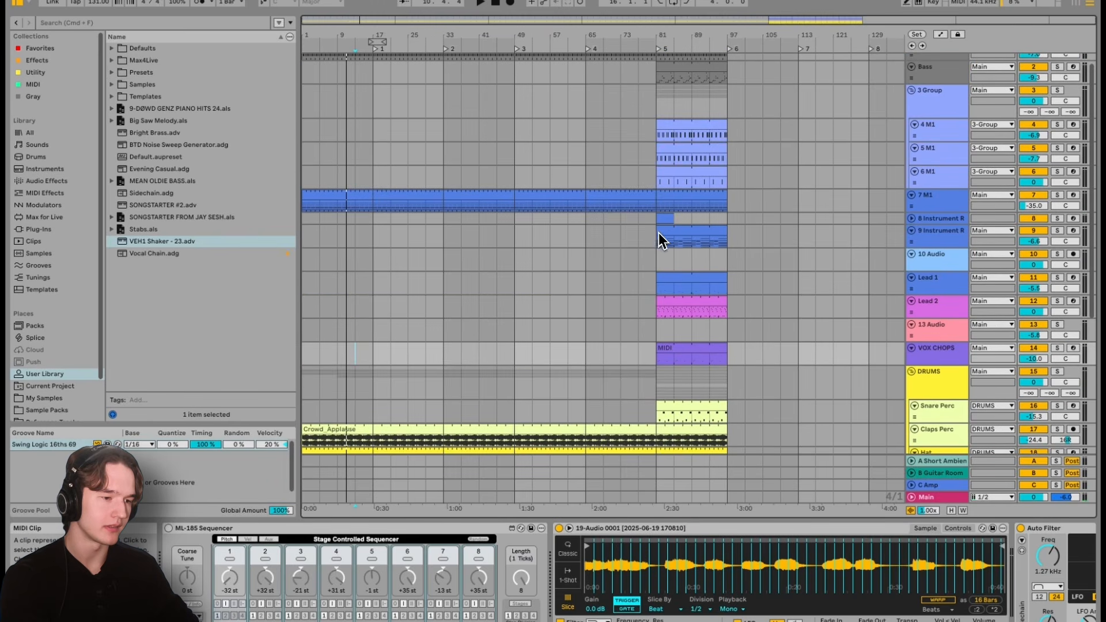
pyautogui.click(659, 172)
pyautogui.moveTo(657, 173); pyautogui.dragTo(339, 171)
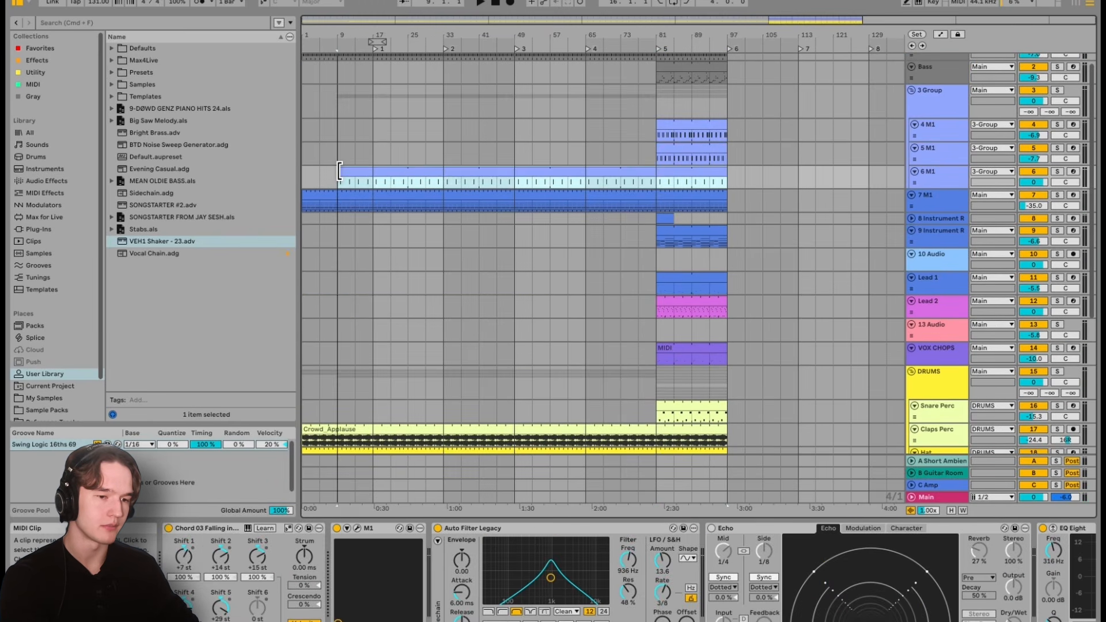
# - Play the intro from just before bar 9 to audition the entry of the 6 M1 and Hat 2 parts
pyautogui.click(339, 163)
pyautogui.scroll(4, 326, 168)
pyautogui.click(341, 160)
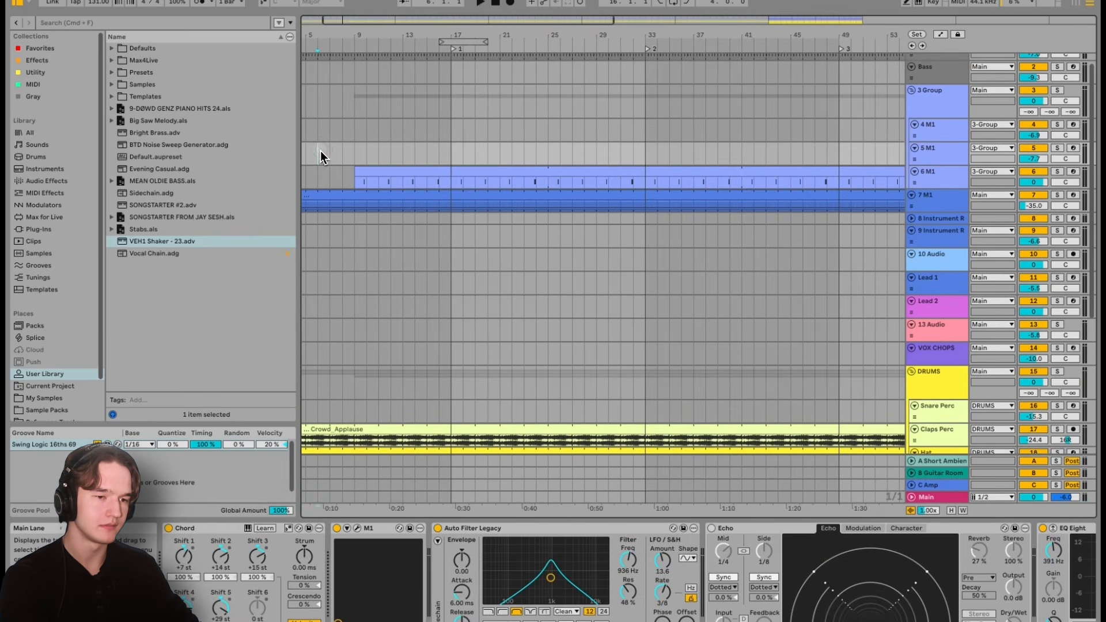
pyautogui.press('space')
pyautogui.scroll(-3, 346, 158)
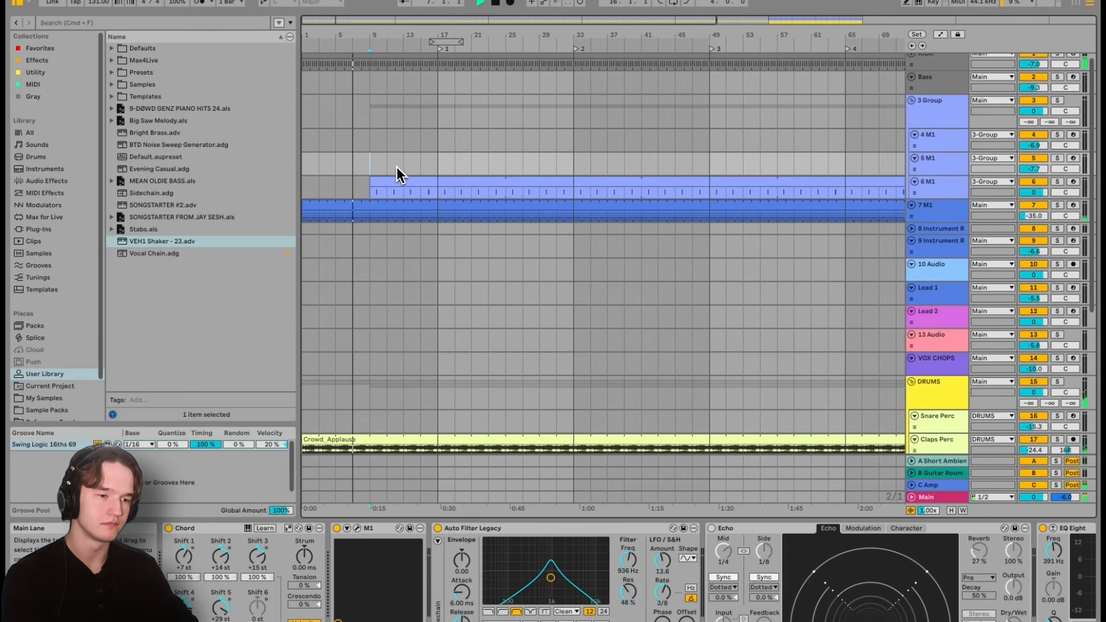
pyautogui.scroll(5, 365, 136)
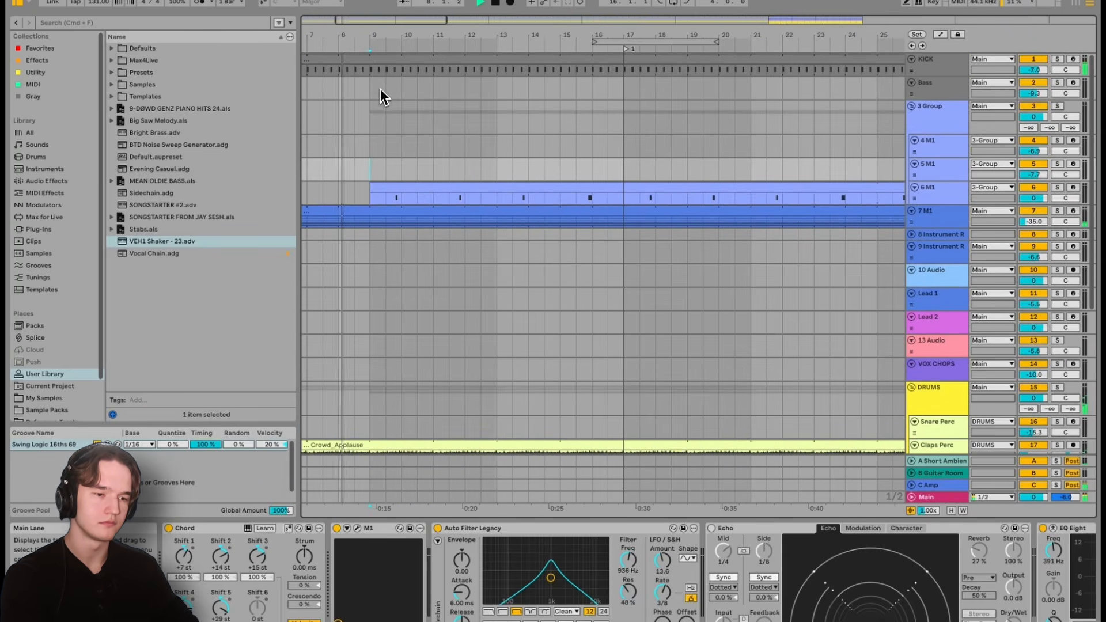
pyautogui.scroll(-2, 383, 103)
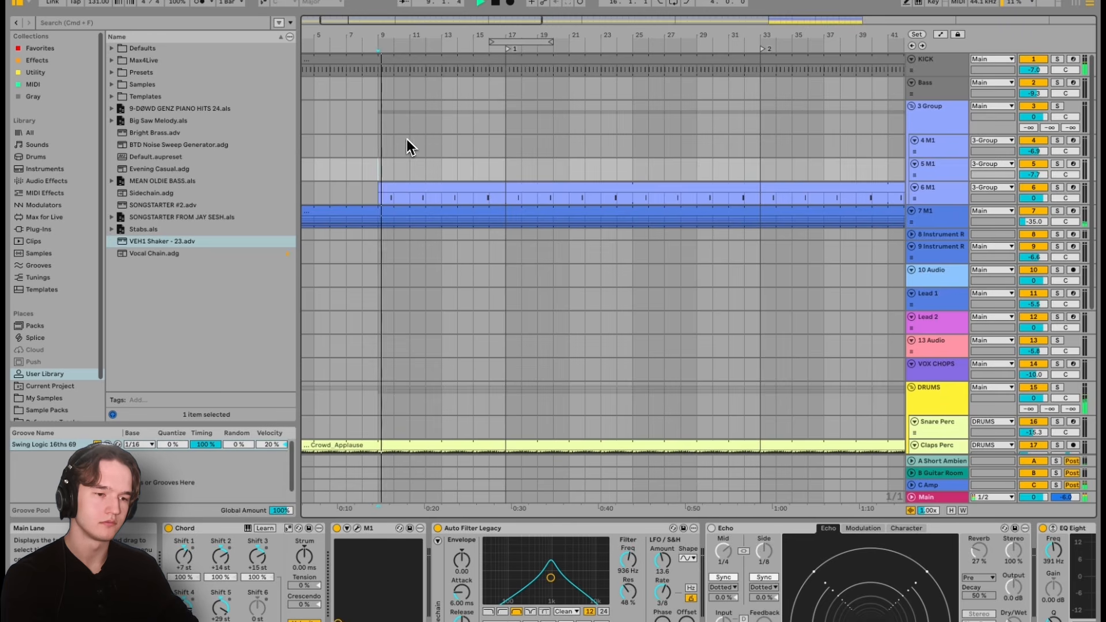
pyautogui.scroll(-1, 414, 154)
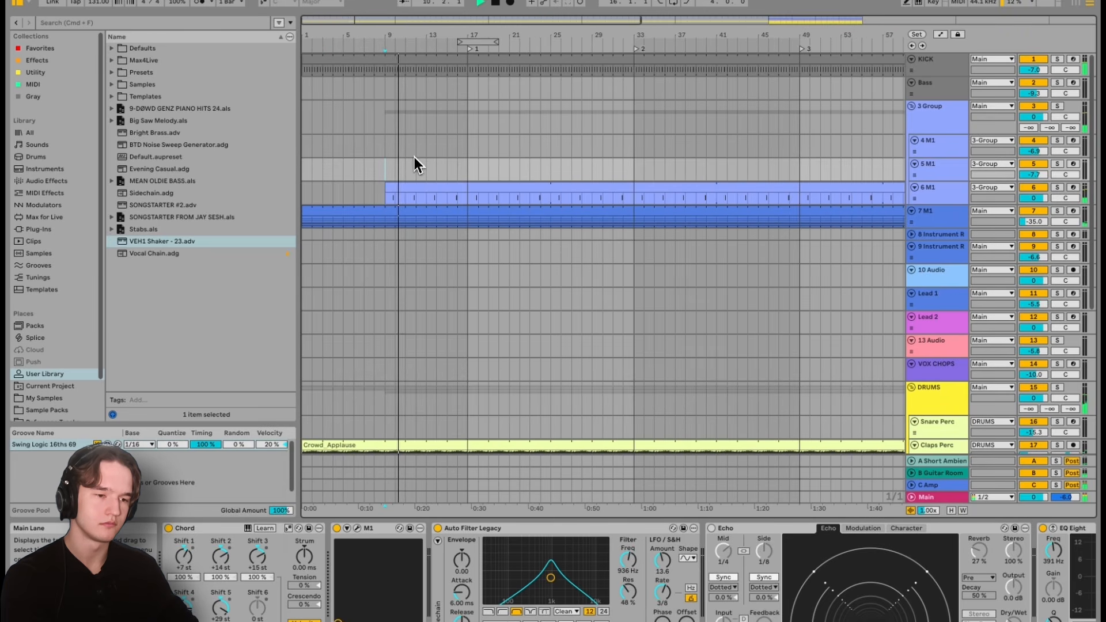
# - Extend the 8th Shaker clip back from bar 81 to bar 9
pyautogui.scroll(-3, 414, 157)
pyautogui.scroll(-2, 439, 174)
pyautogui.scroll(-5, 463, 201)
pyautogui.scroll(-2, 555, 215)
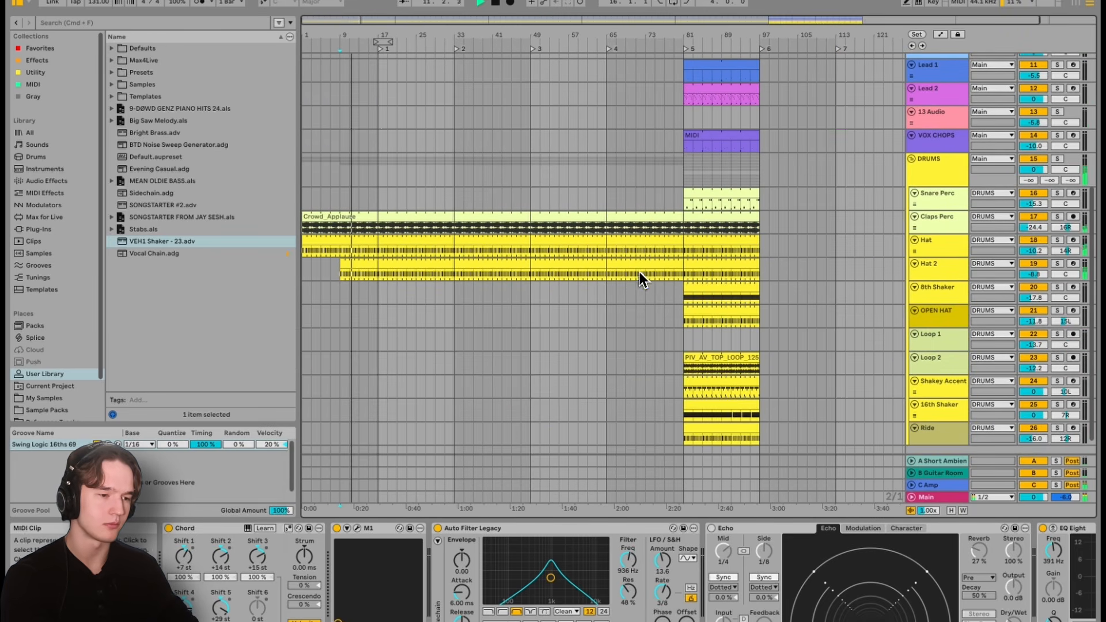
pyautogui.moveTo(685, 287); pyautogui.dragTo(341, 280)
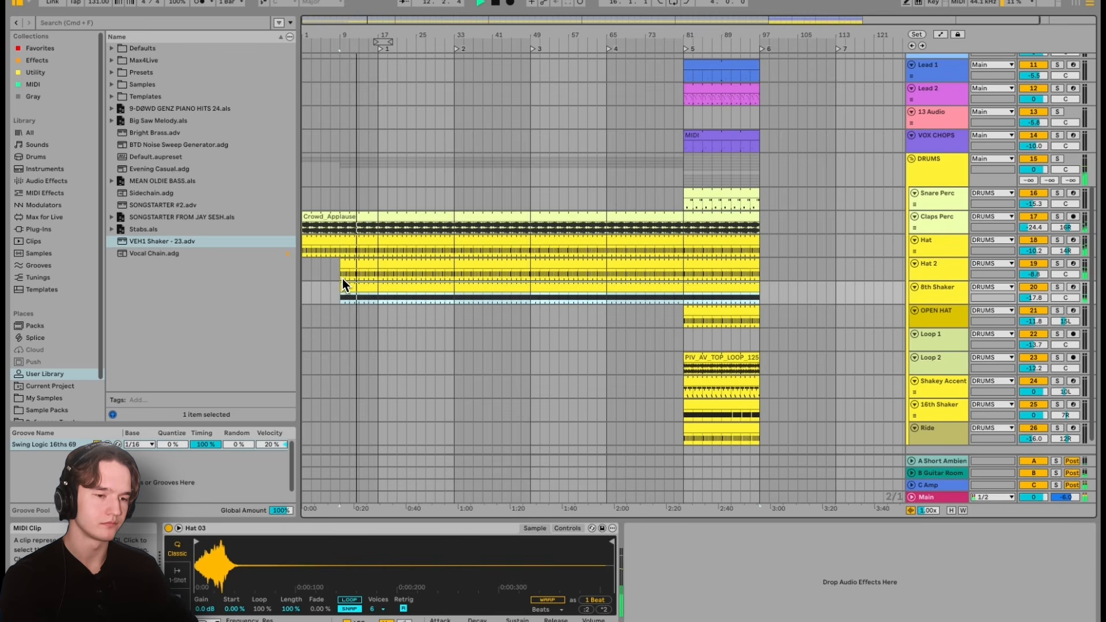
pyautogui.scroll(4, 340, 297)
pyautogui.scroll(-2, 382, 304)
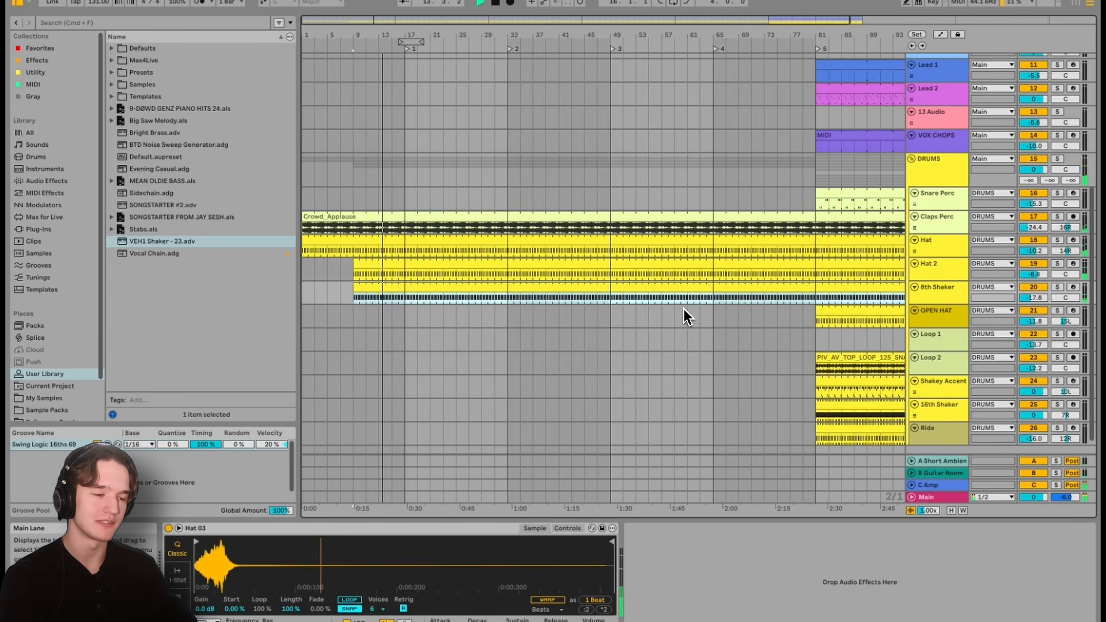
# - Delete the kick in bar 16 to leave a one-bar gap before bar 17
pyautogui.scroll(-2, 766, 183)
pyautogui.scroll(5, 469, 165)
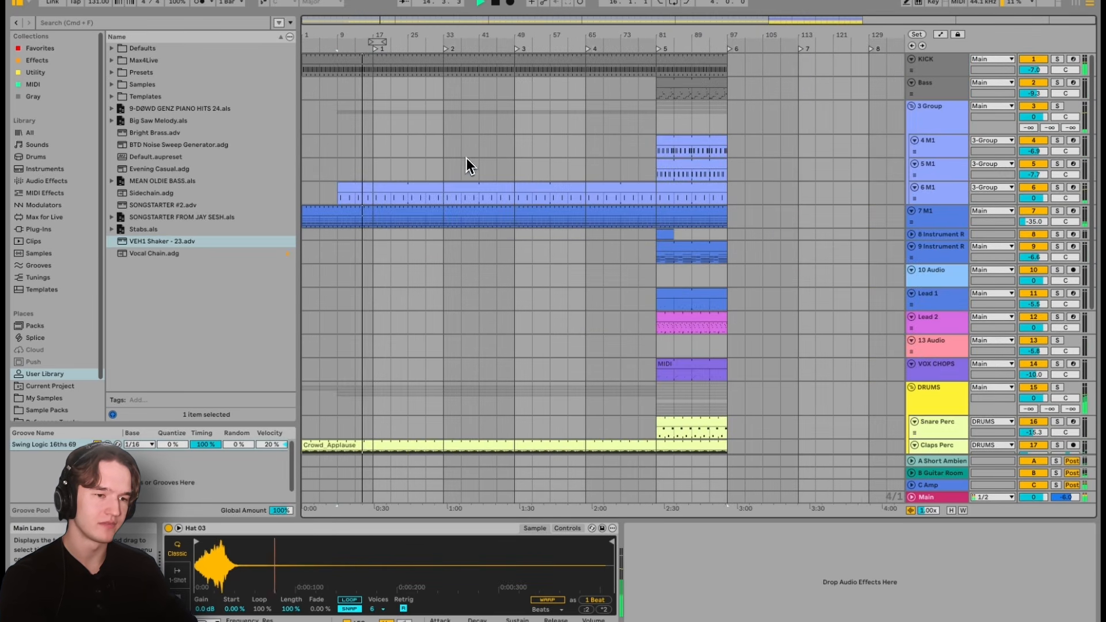
pyautogui.scroll(5, 363, 80)
pyautogui.hscroll(-3, 403, 92)
pyautogui.moveTo(456, 73); pyautogui.dragTo(430, 74)
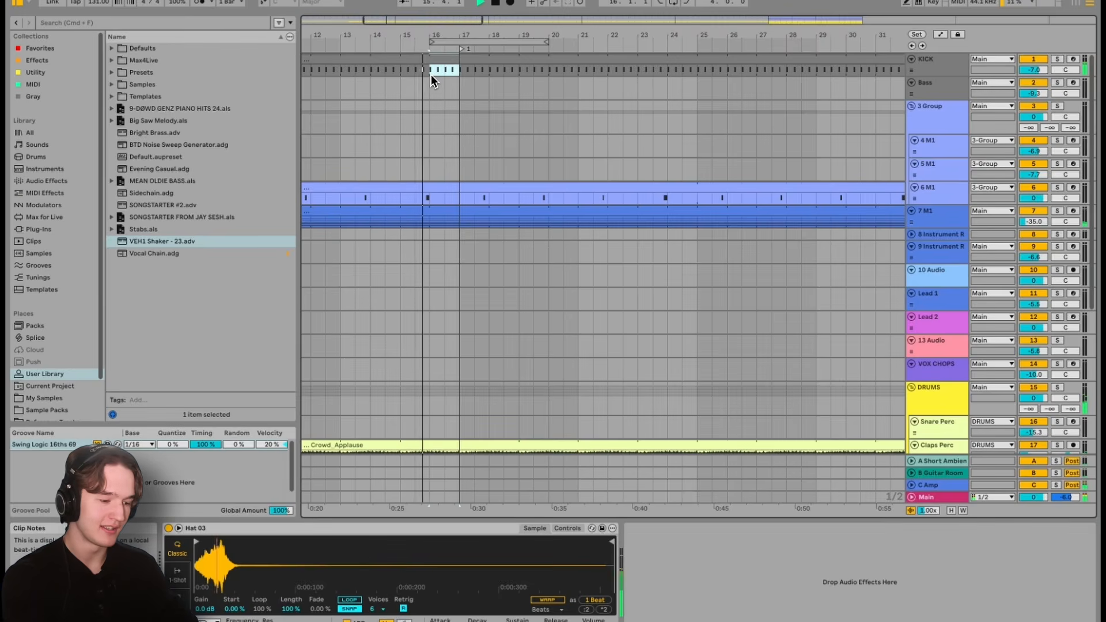
pyautogui.press('Delete')
# - Extend the Bass clip back from bar 81 to bar 17
pyautogui.scroll(-5, 460, 82)
pyautogui.scroll(-4, 717, 111)
pyautogui.scroll(-3, 713, 104)
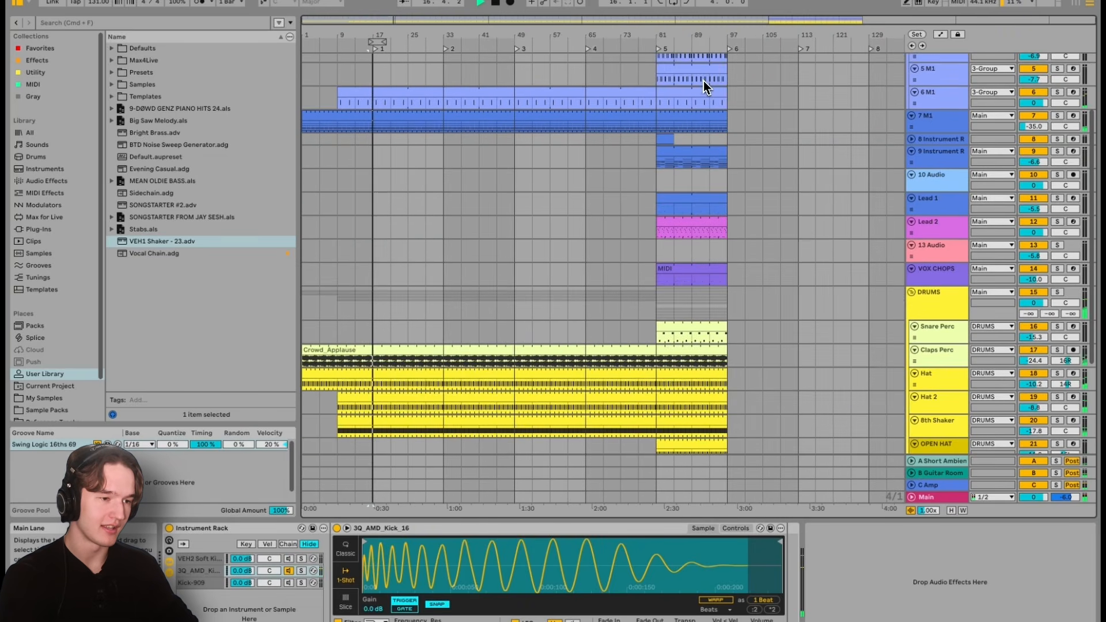
pyautogui.scroll(5, 703, 81)
pyautogui.click(662, 95)
pyautogui.keyDown('shift'); pyautogui.click(365, 89); pyautogui.keyUp('shift')
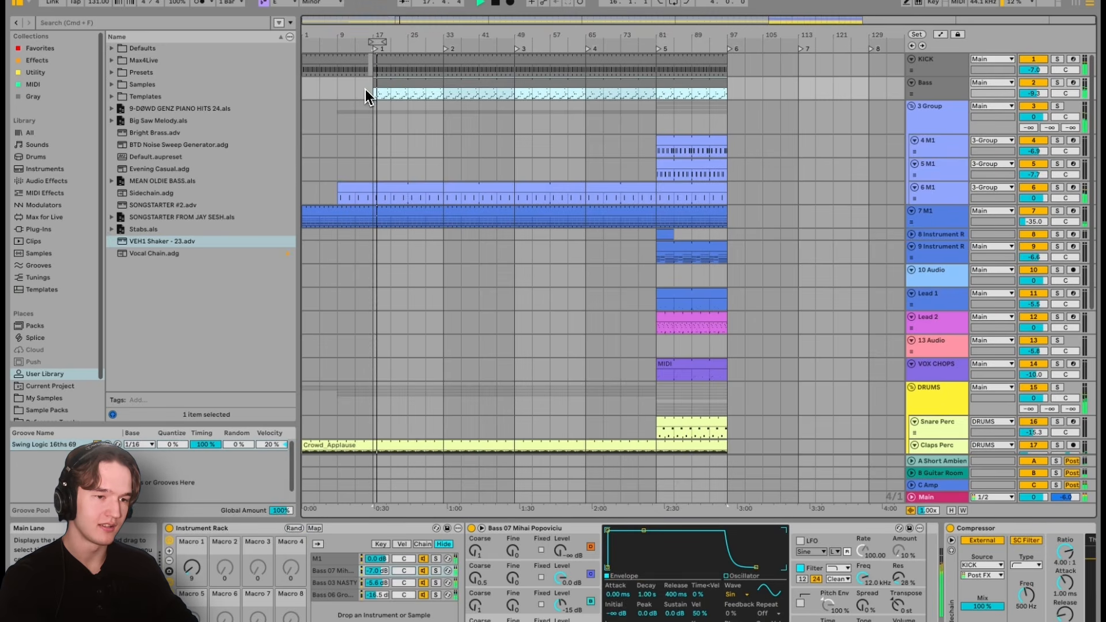
# - Play from bar 13 to audition the one-bar kick gap and the bass entry at bar 17
pyautogui.click(362, 88)
pyautogui.press('space')
pyautogui.press('space')
pyautogui.scroll(5, 361, 89)
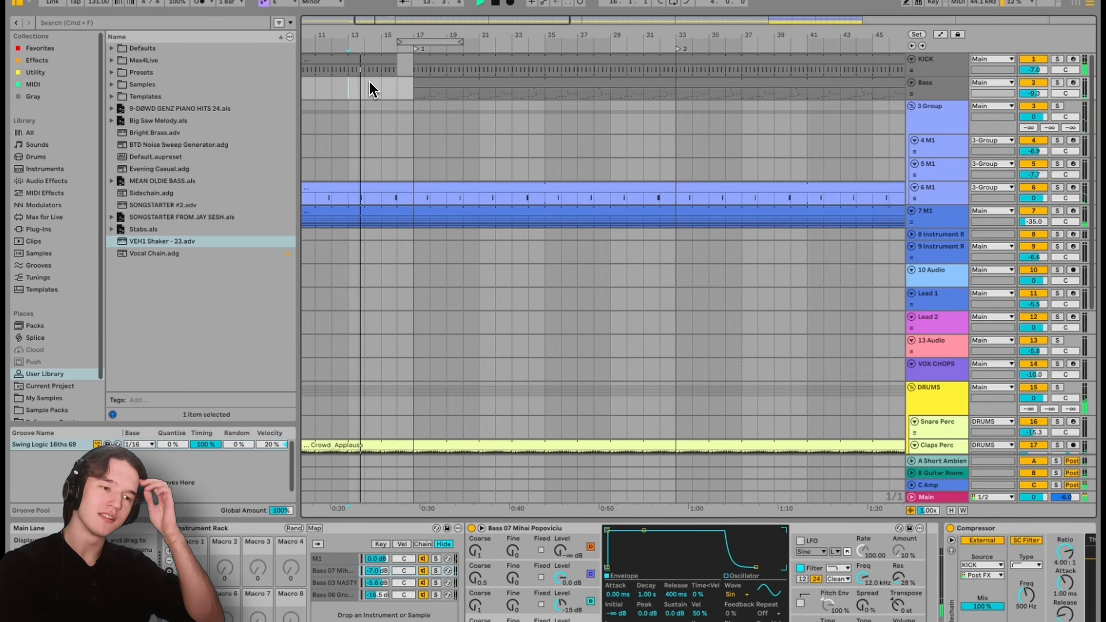
pyautogui.scroll(2, 349, 123)
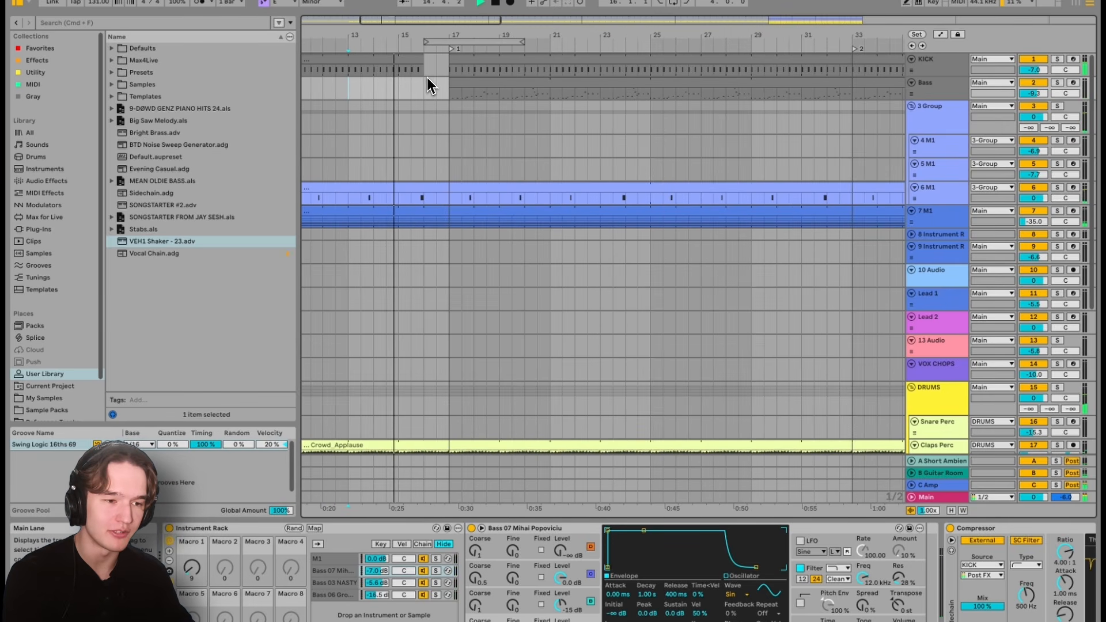
pyautogui.moveTo(427, 74); pyautogui.dragTo(448, 98)
pyautogui.click(427, 92)
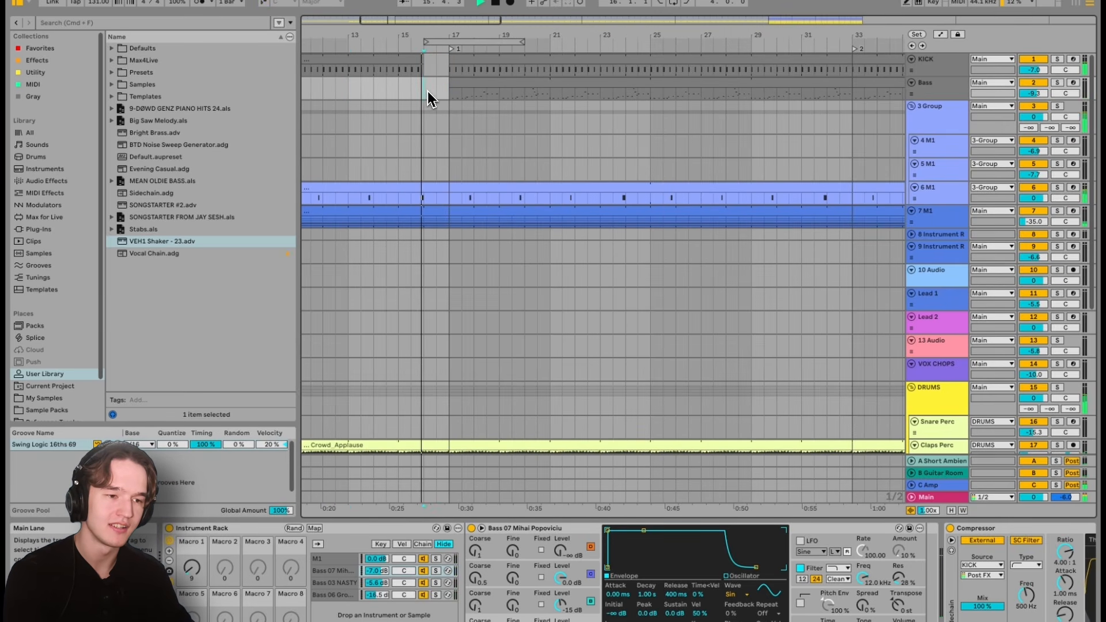
# - Examine the kick gap in bar 16, and select the empty Bass range from bar 9 to bar 17
pyautogui.scroll(6, 425, 87)
pyautogui.click(410, 69)
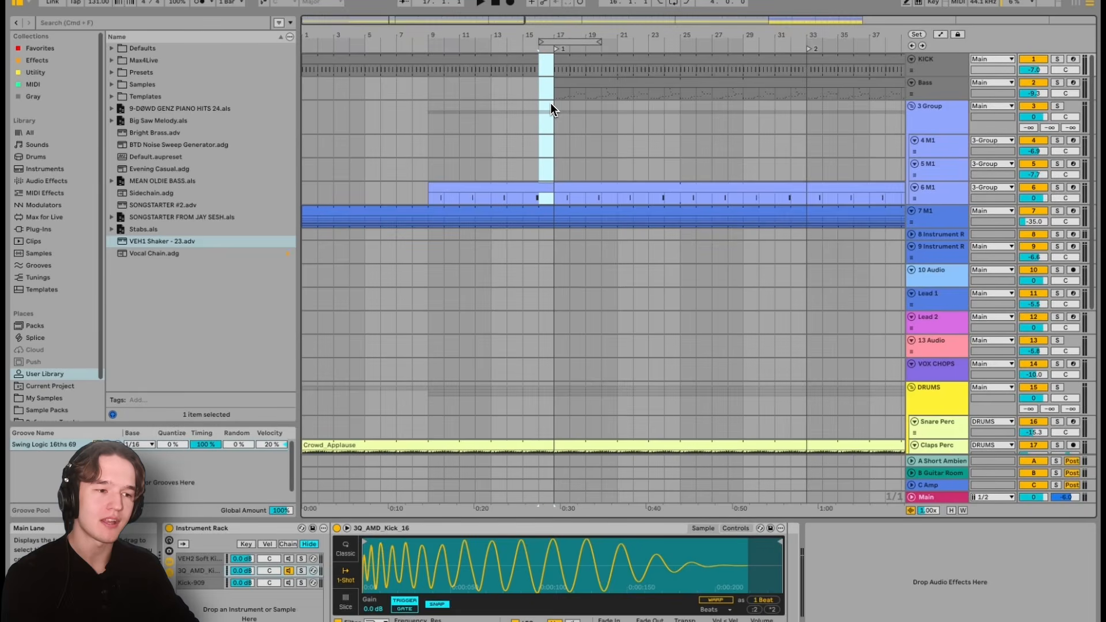
pyautogui.moveTo(551, 90); pyautogui.dragTo(524, 66)
pyautogui.scroll(4, 554, 79)
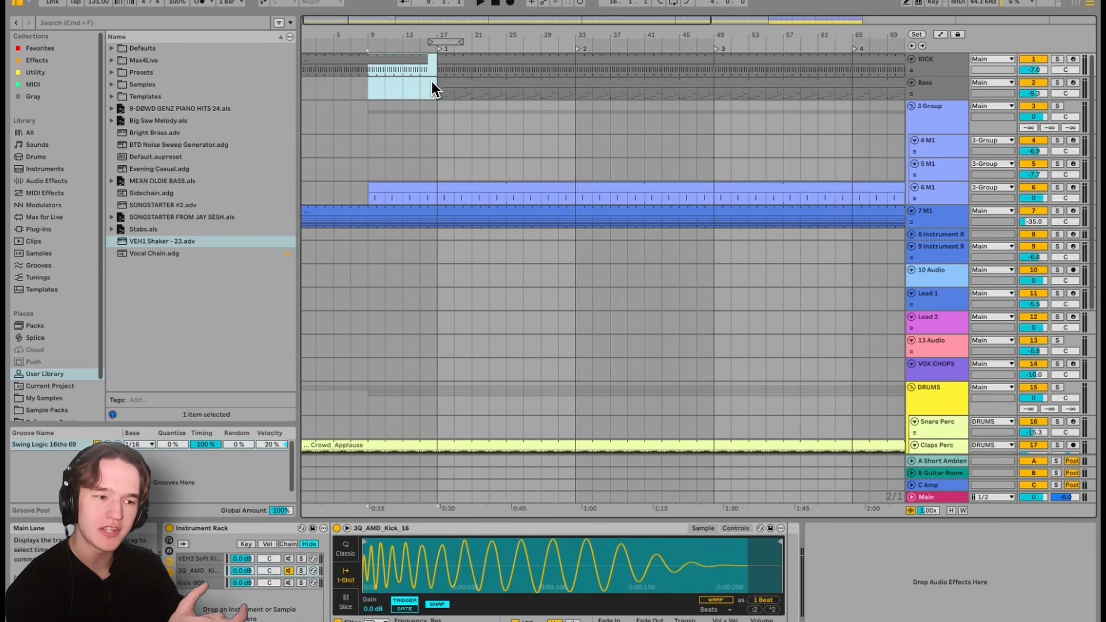
pyautogui.click(433, 91)
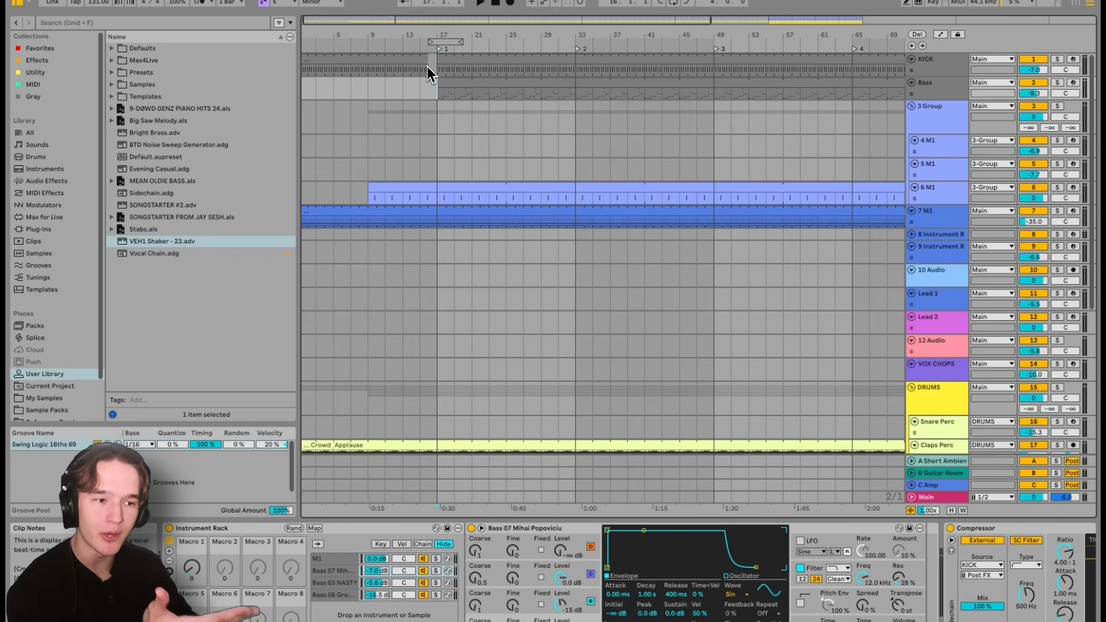
pyautogui.keyDown('shift'); pyautogui.click(382, 97); pyautogui.keyUp('shift')
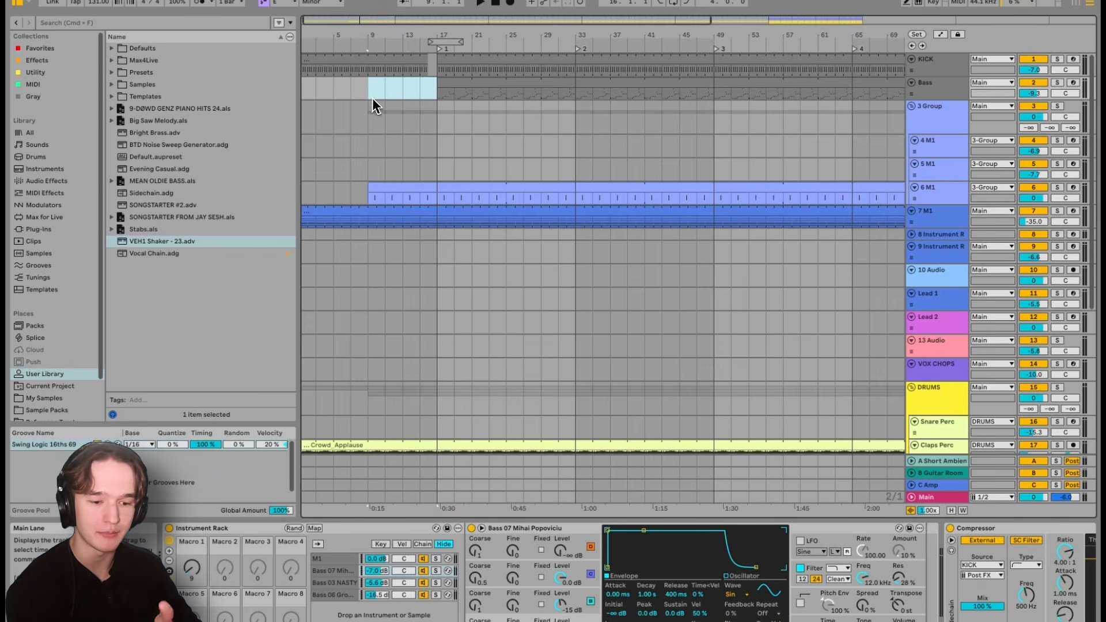
# - Play from bar 15 to audition the kick gap before bar 17
pyautogui.click(431, 71)
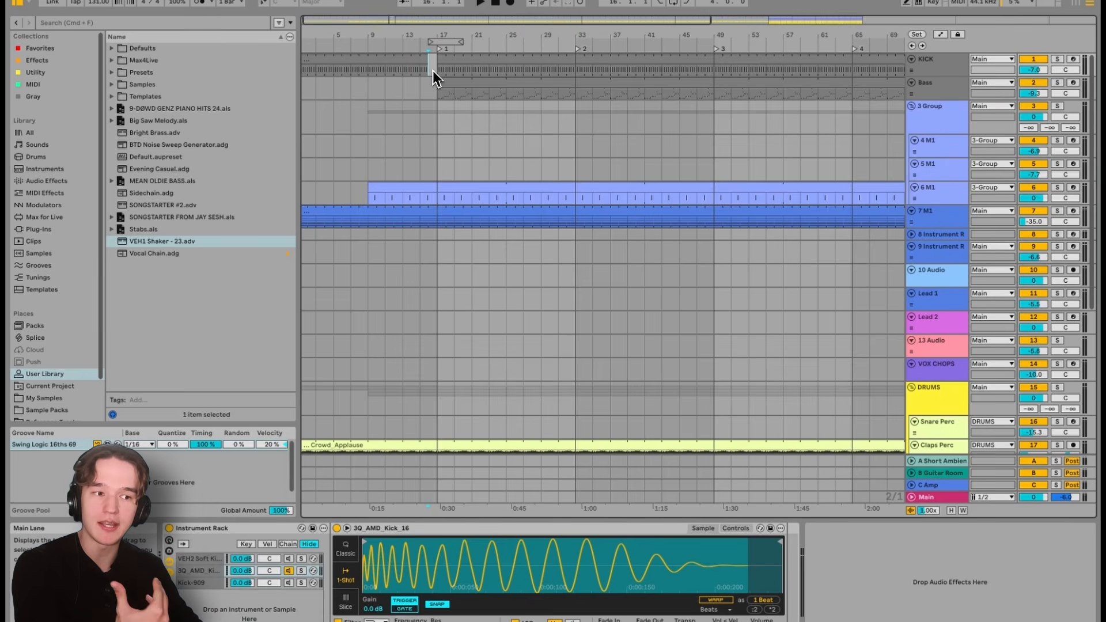
pyautogui.scroll(5, 431, 73)
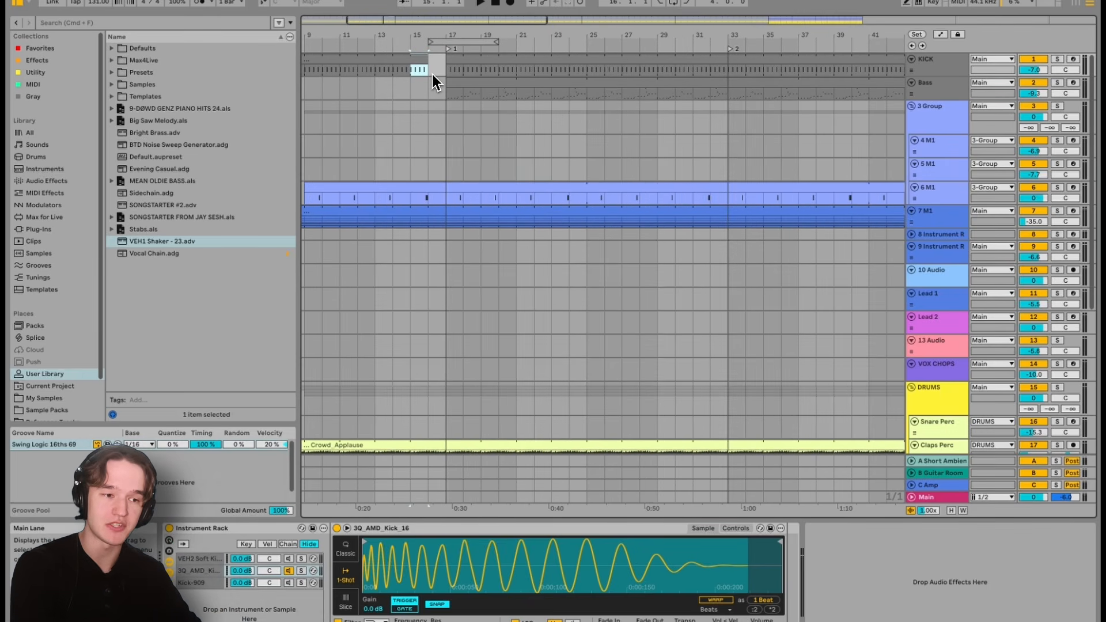
pyautogui.scroll(-2, 432, 74)
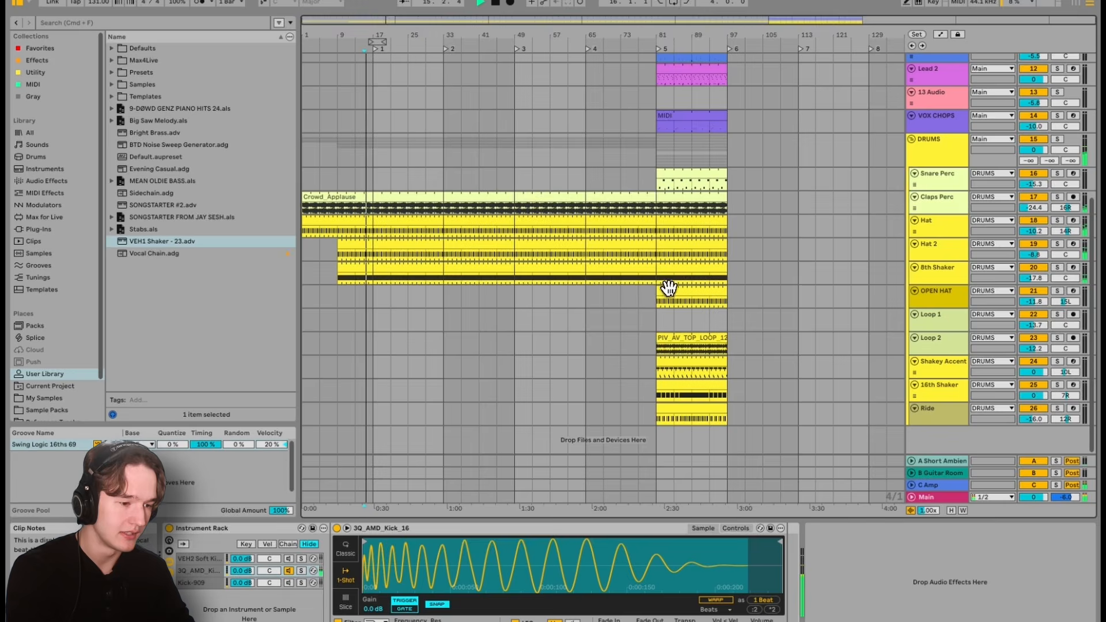
# - Try extending the OPEN HAT clip back to bar 17, and undo the extension
pyautogui.click(656, 291)
pyautogui.moveTo(656, 290); pyautogui.dragTo(375, 294)
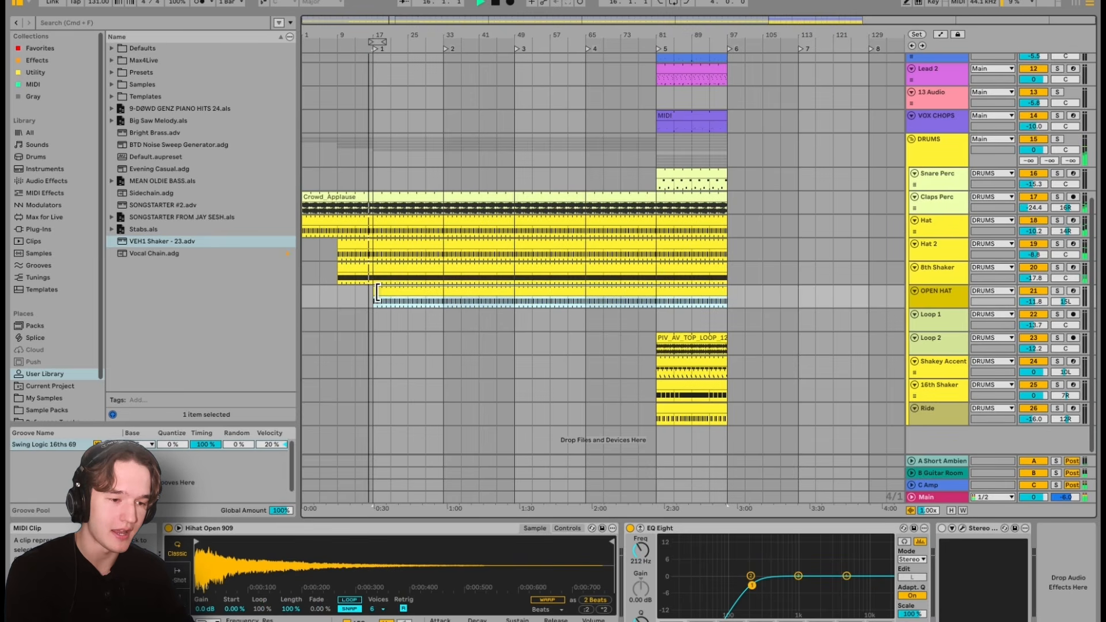
pyautogui.scroll(2, 473, 214)
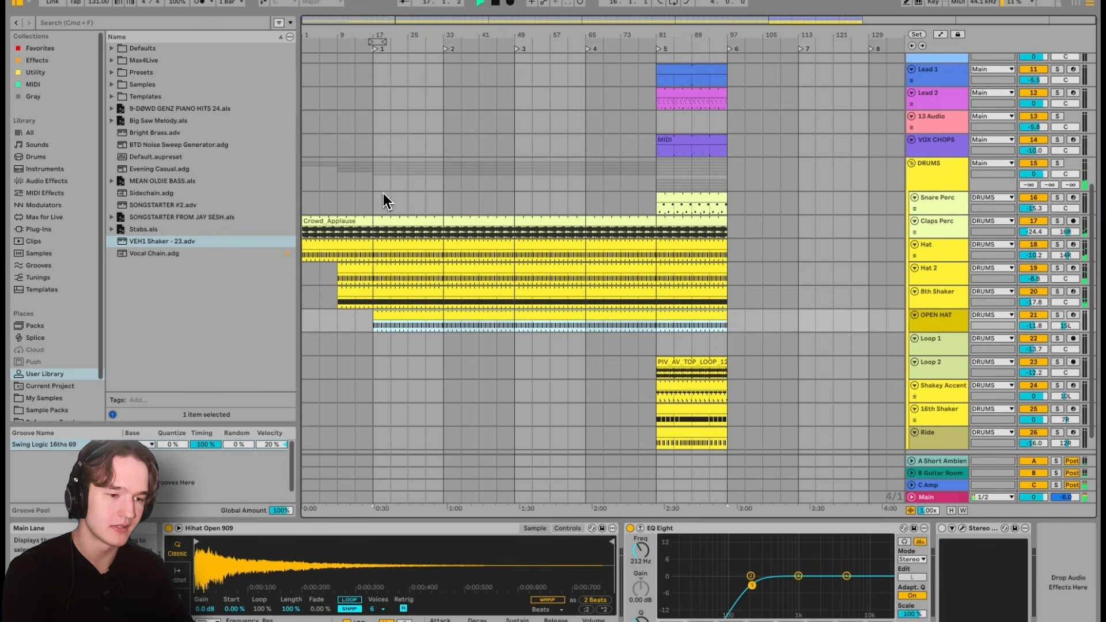
pyautogui.scroll(3, 380, 193)
pyautogui.scroll(-3, 387, 307)
pyautogui.press('super+z')
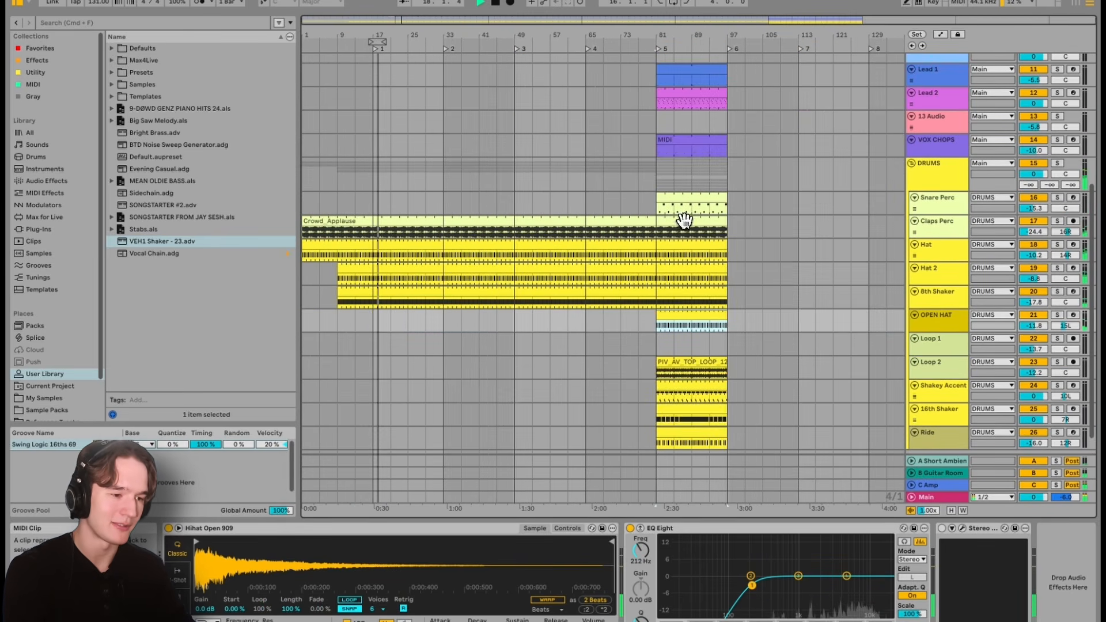
# - Extend the Snare Perc, Loop 2 and Shakey Accent clips back to bar 17, and the 5 M1 clip back to bar 25
pyautogui.moveTo(655, 198); pyautogui.dragTo(403, 205)
pyautogui.moveTo(656, 202); pyautogui.dragTo(372, 207)
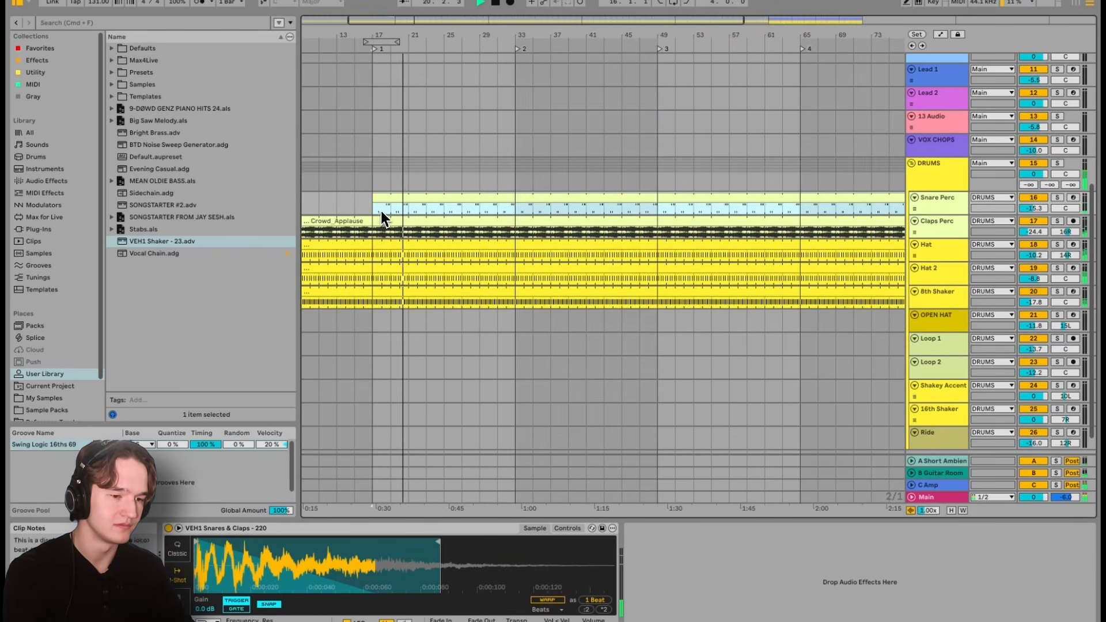
pyautogui.moveTo(657, 364); pyautogui.dragTo(372, 356)
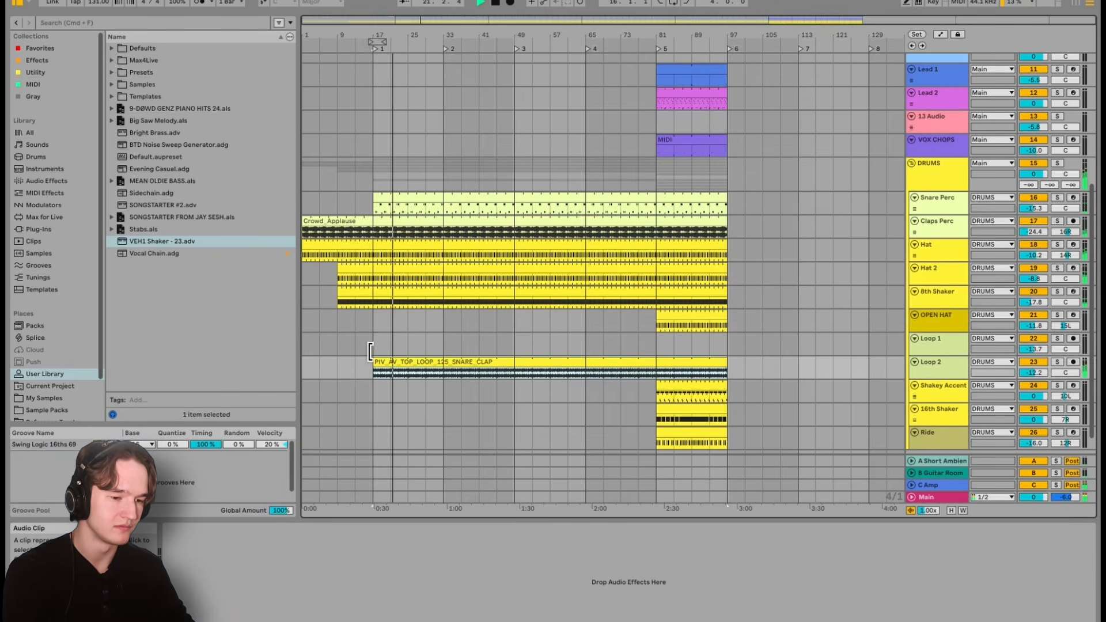
pyautogui.click(660, 389)
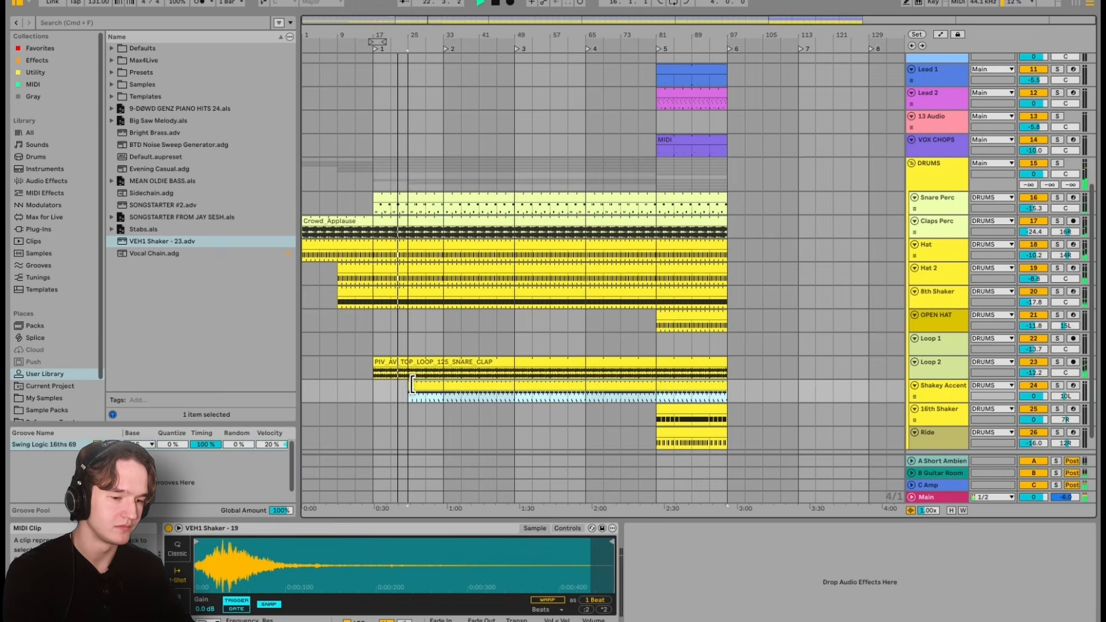
pyautogui.scroll(5, 499, 185)
pyautogui.moveTo(666, 178); pyautogui.dragTo(417, 198)
# - Try extending the OPEN HAT clip back to bar 25, and undo the extension
pyautogui.scroll(-5, 420, 239)
pyautogui.scroll(-5, 421, 240)
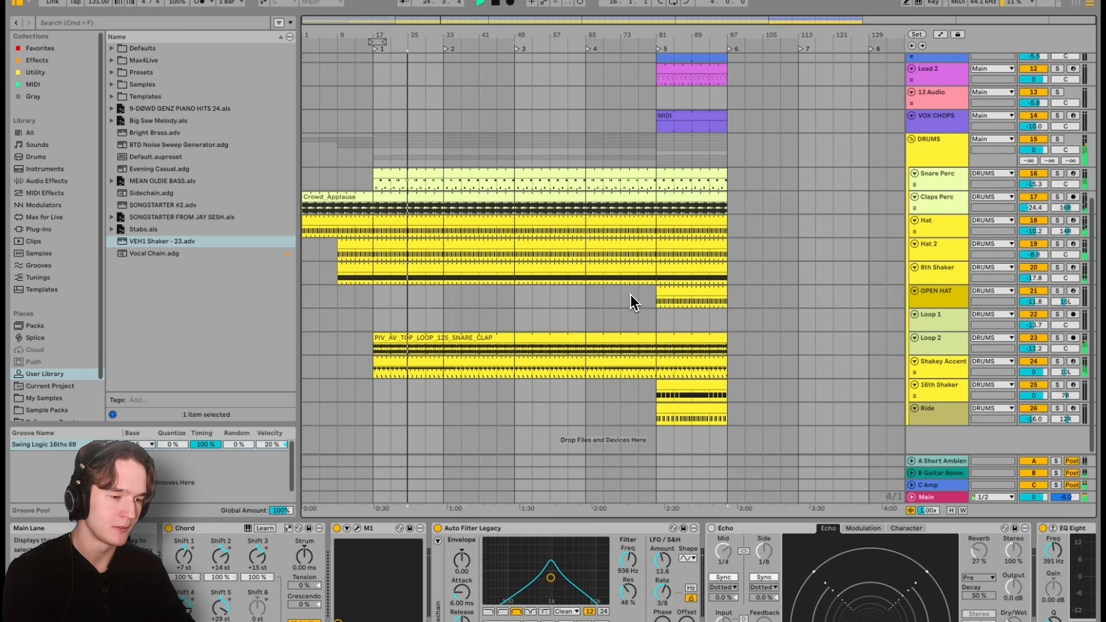
pyautogui.moveTo(657, 300); pyautogui.dragTo(408, 302)
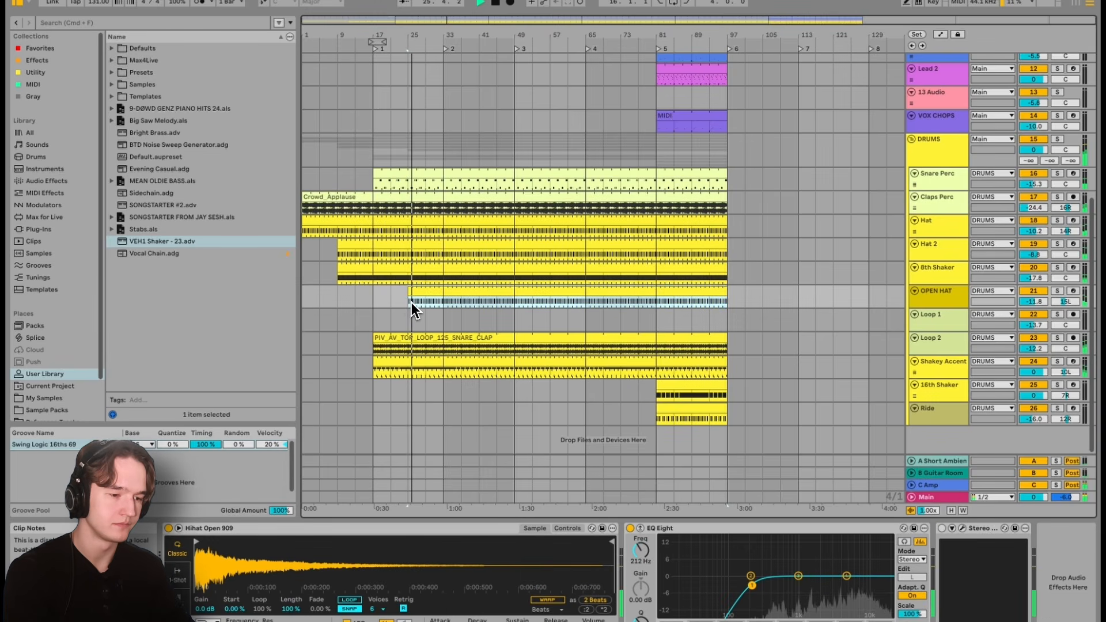
pyautogui.press('super+z')
# - Extend the 16th Shaker clip back to bar 25, the 4 M1 clip to bar 49 and the Lead 2 clip to bar 33
pyautogui.moveTo(658, 394); pyautogui.dragTo(402, 377)
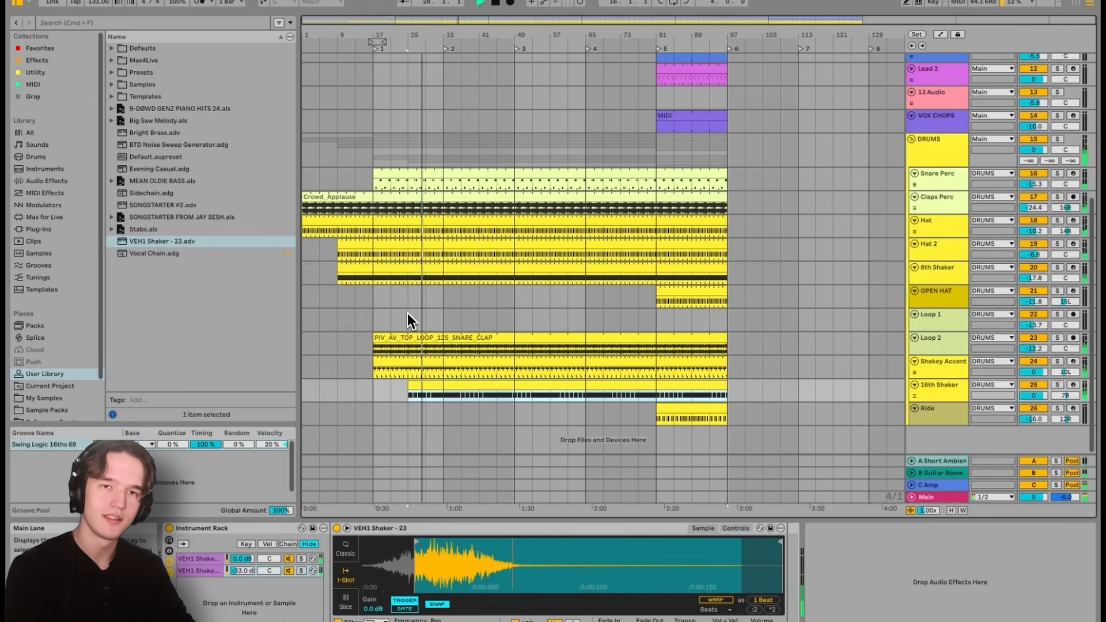
pyautogui.scroll(8, 411, 312)
pyautogui.press('space')
pyautogui.click(480, 326)
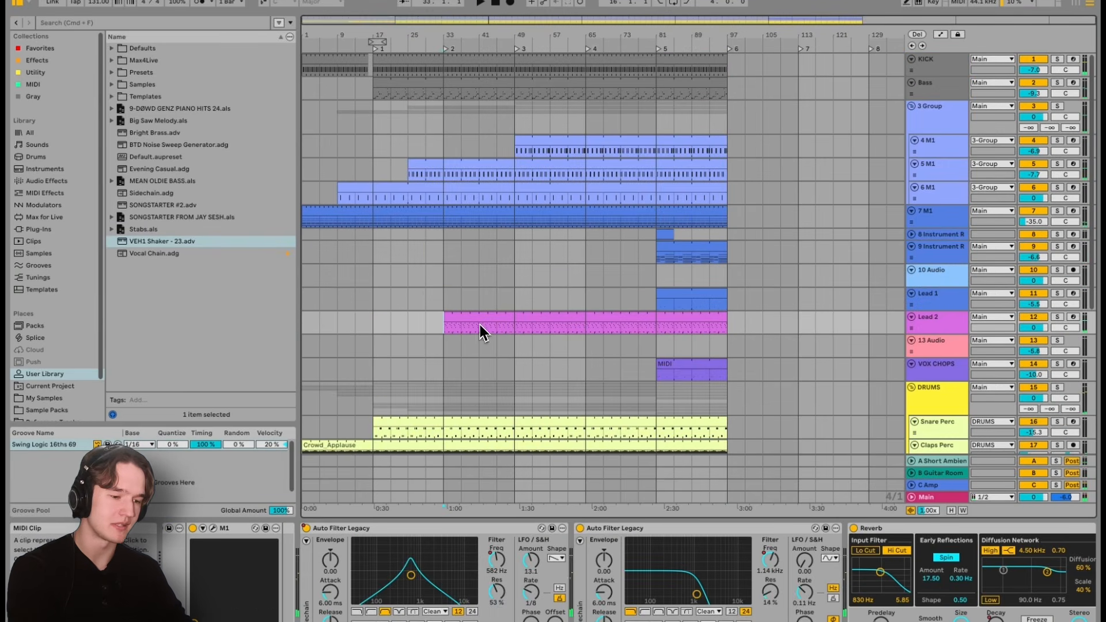
# - Show the frequency automation of Lead 2's second Auto Filter and start playback from bar 33
pyautogui.rightClick(778, 556)
pyautogui.click(812, 451)
pyautogui.press('space')
pyautogui.scroll(5, 452, 319)
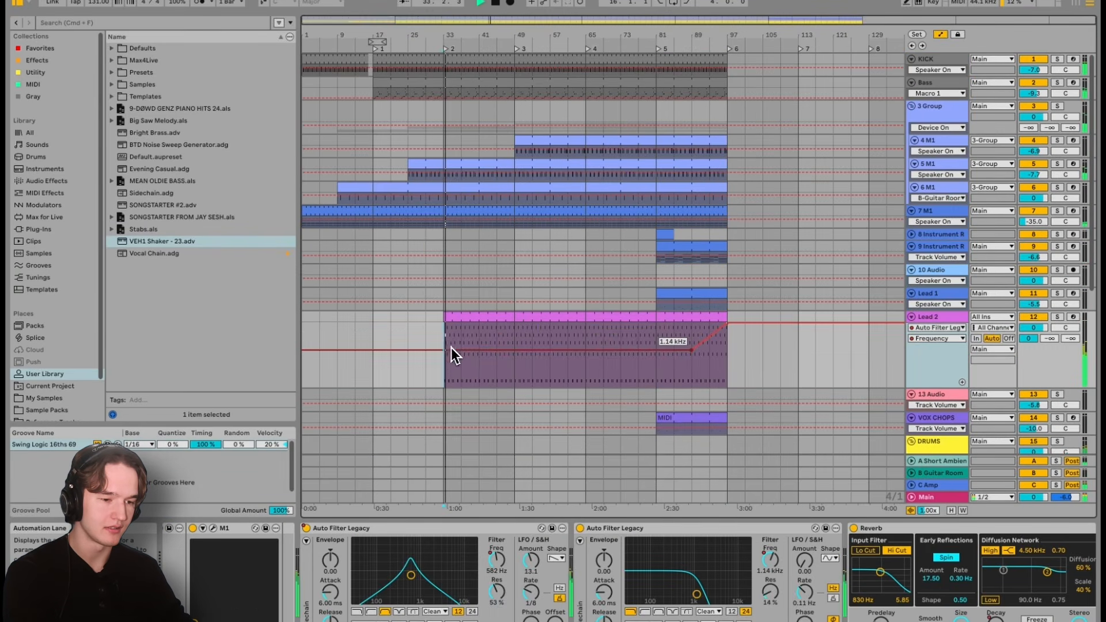
# - Automate Lead 2's filter frequency to rise from 307 Hz at bar 33 to about 1.05 kHz at bar 49, and hide the automation
pyautogui.moveTo(444, 348); pyautogui.dragTo(443, 363)
pyautogui.press('space')
pyautogui.press('space')
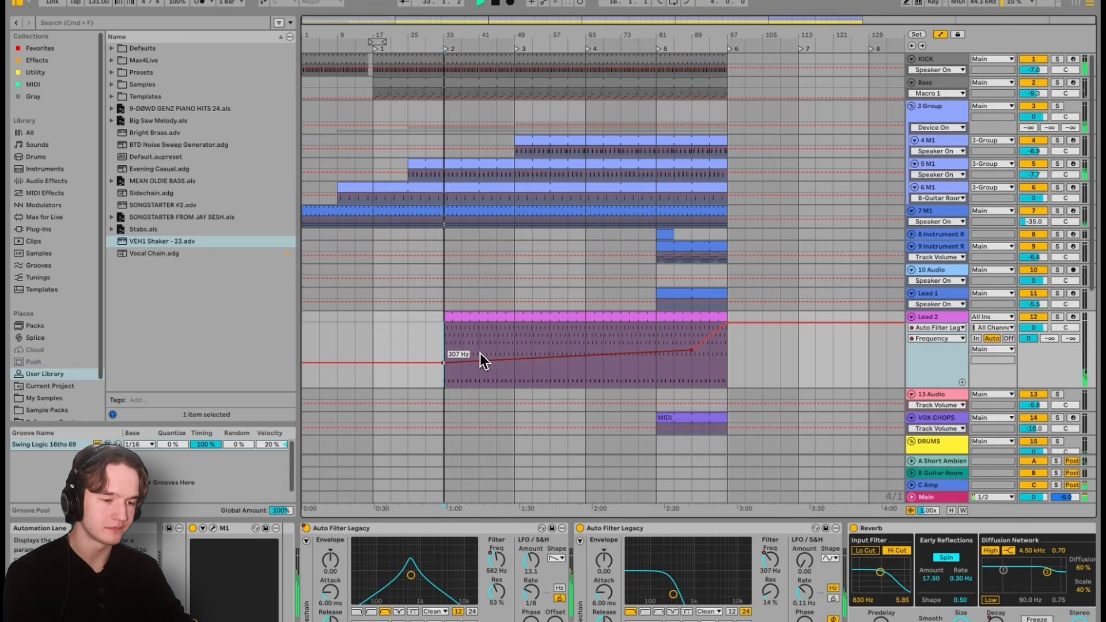
pyautogui.moveTo(510, 356); pyautogui.dragTo(512, 344)
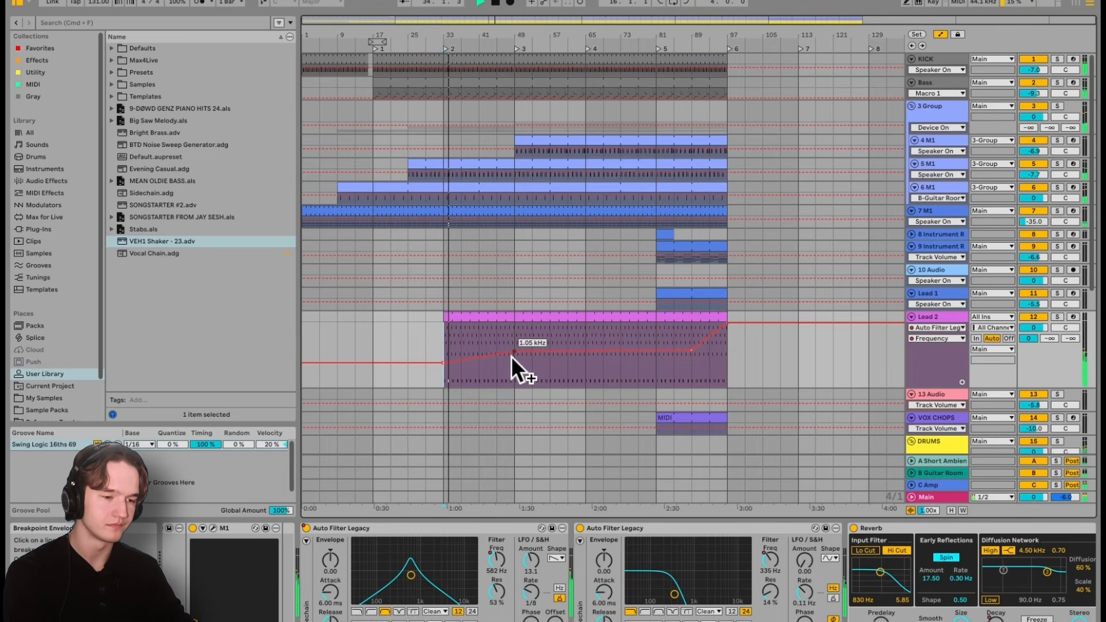
pyautogui.click(940, 34)
# - Try extending the 9 Instrument Rack clip and the Lead 1 clip back to bar 33
pyautogui.scroll(-4, 603, 112)
pyautogui.scroll(3, 610, 124)
pyautogui.moveTo(658, 213); pyautogui.dragTo(440, 225)
pyautogui.press('super+z')
pyautogui.moveTo(658, 272); pyautogui.dragTo(448, 271)
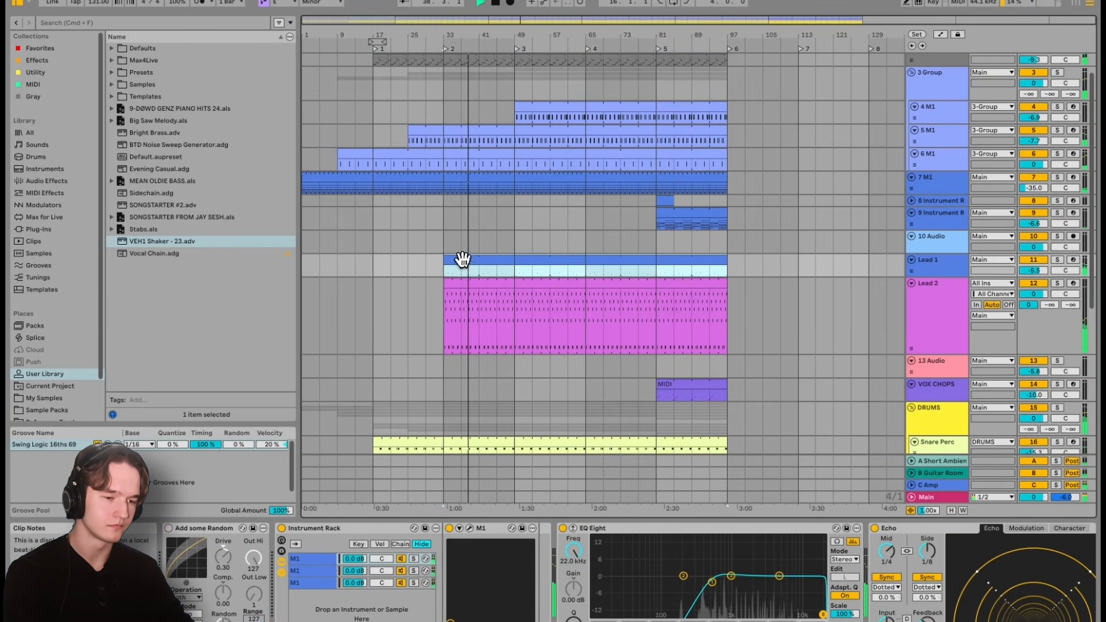
# - Extend the OPEN HAT clip back to bar 41 and delete the kick from bar 41 to bar 49
pyautogui.scroll(-10, 470, 257)
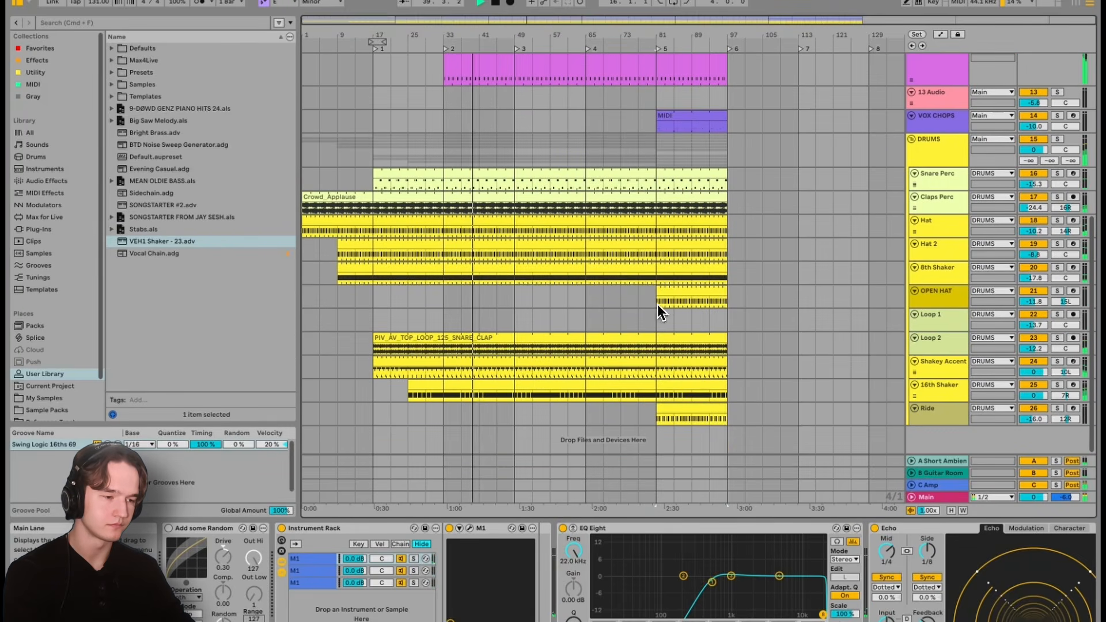
pyautogui.moveTo(657, 289); pyautogui.dragTo(482, 287)
pyautogui.scroll(10, 483, 287)
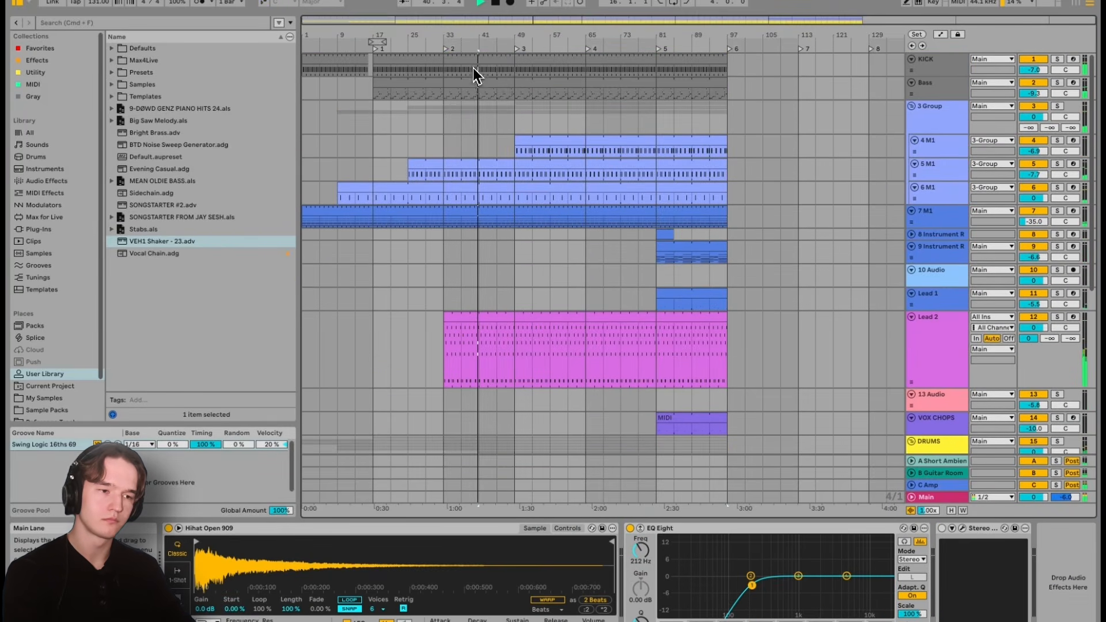
pyautogui.moveTo(482, 65); pyautogui.dragTo(513, 67)
pyautogui.press('Delete')
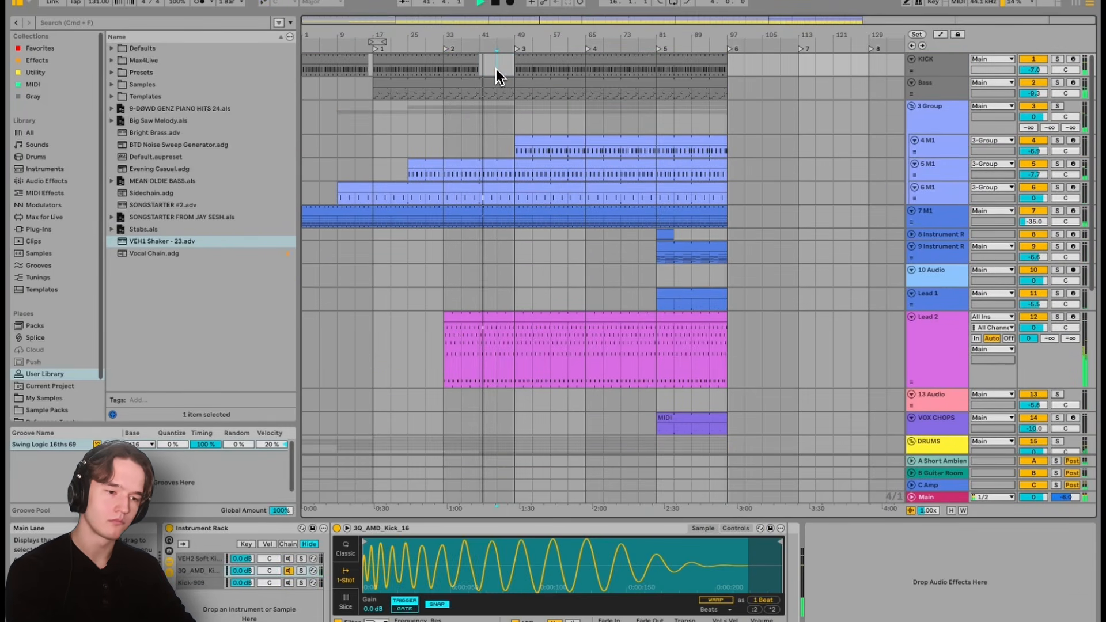
pyautogui.click(496, 68)
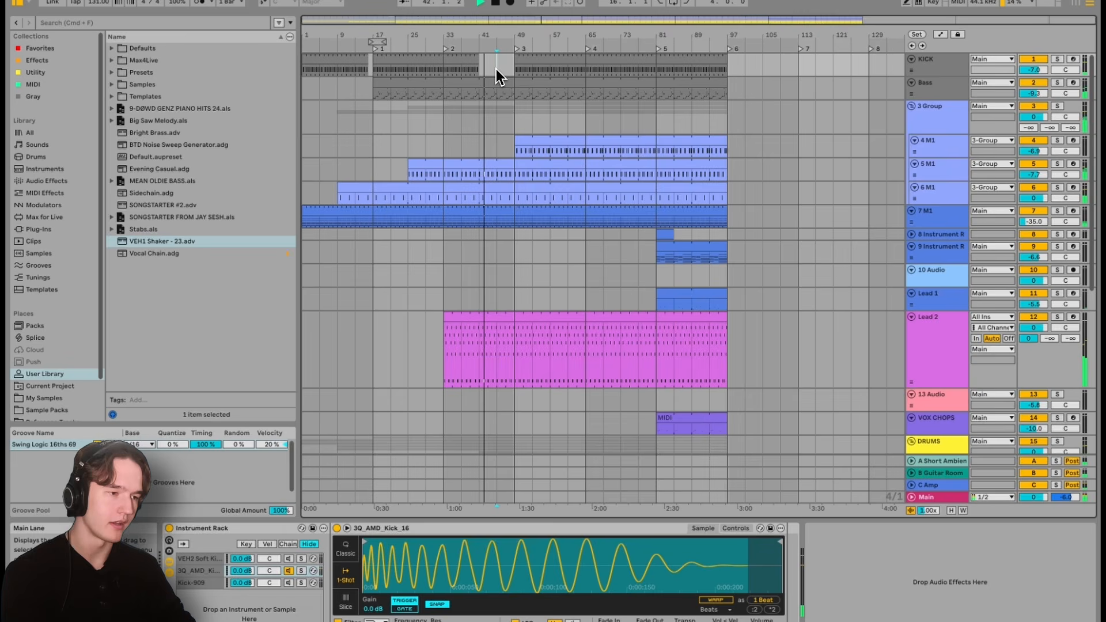
# - Automate Lead 2's filter frequency to sweep from bar 45 up to 19.9 kHz at bar 47, removing the breakpoint at bar 49
pyautogui.click(941, 34)
pyautogui.click(522, 318)
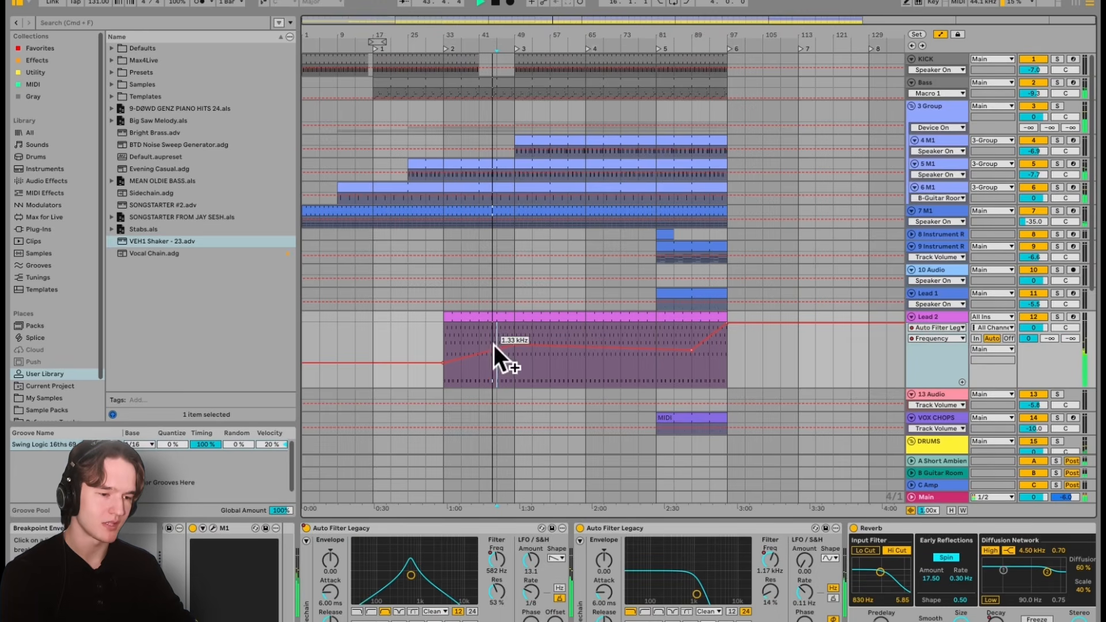
pyautogui.click(507, 340)
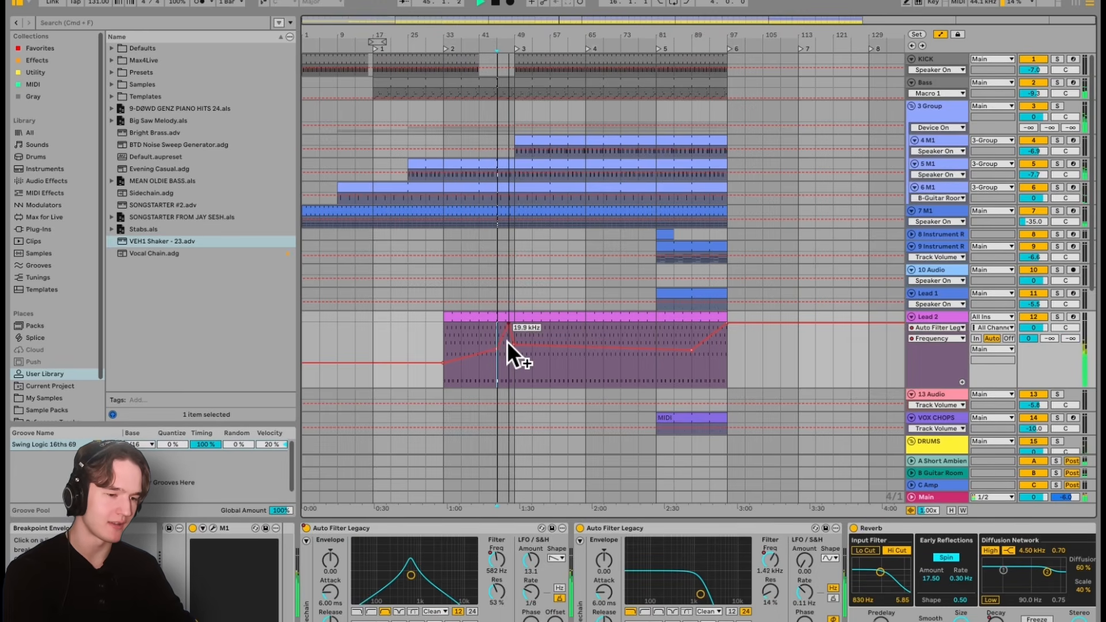
pyautogui.moveTo(506, 341); pyautogui.dragTo(507, 324)
pyautogui.click(515, 344)
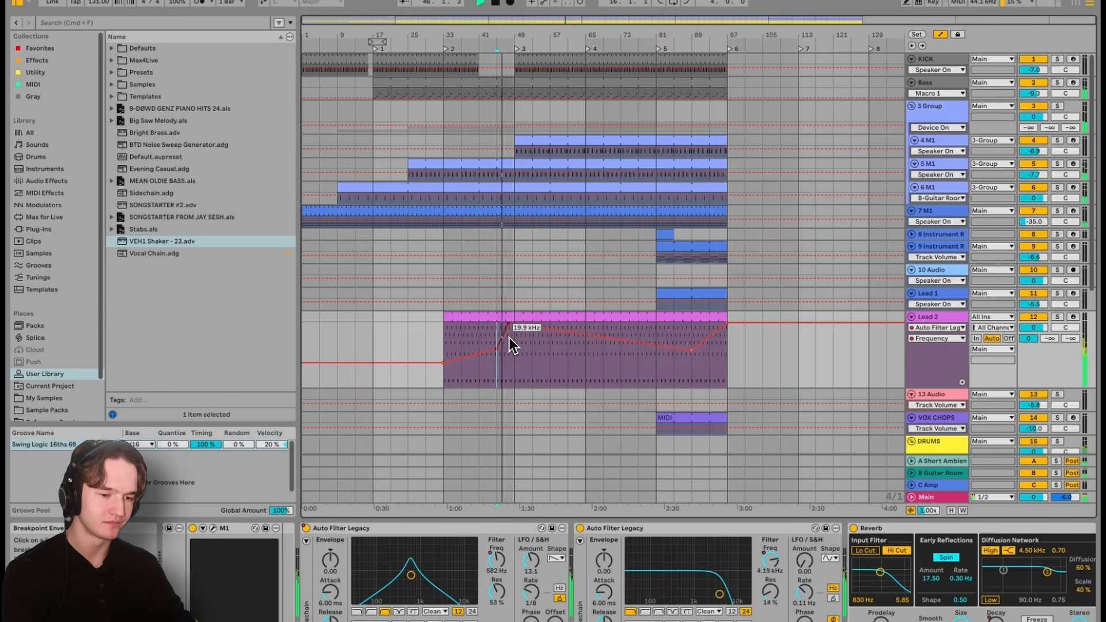
# - Delete the drum clips across the DRUMS group from bar 47 to bar 49
pyautogui.scroll(2, 515, 345)
pyautogui.scroll(-6, 506, 299)
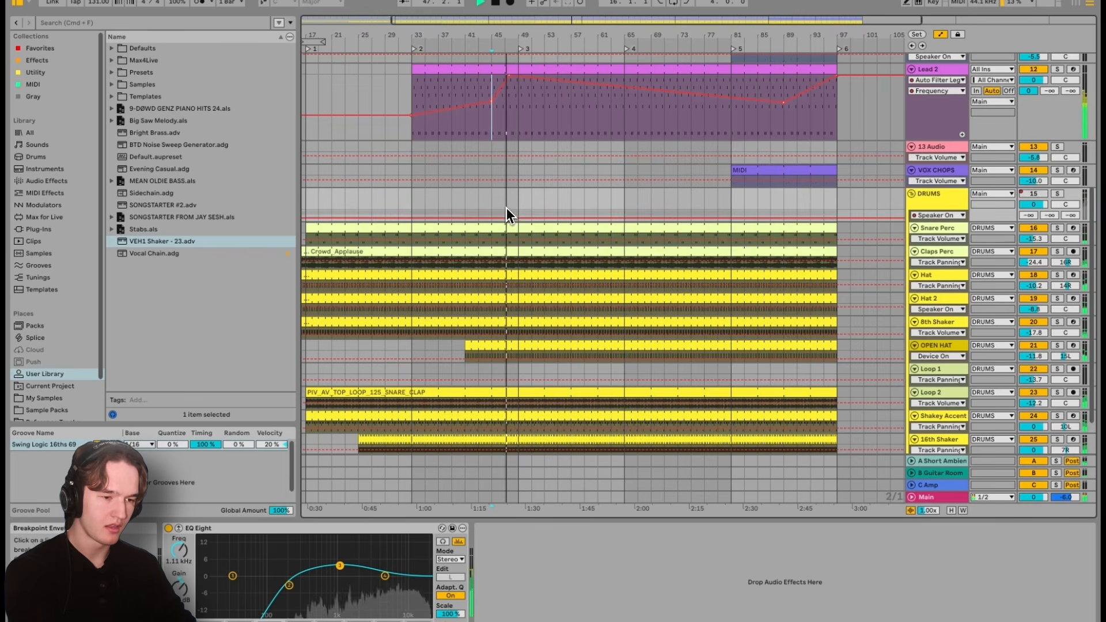
pyautogui.moveTo(506, 207); pyautogui.dragTo(523, 465)
pyautogui.press('super+e')
pyautogui.scroll(4, 677, 192)
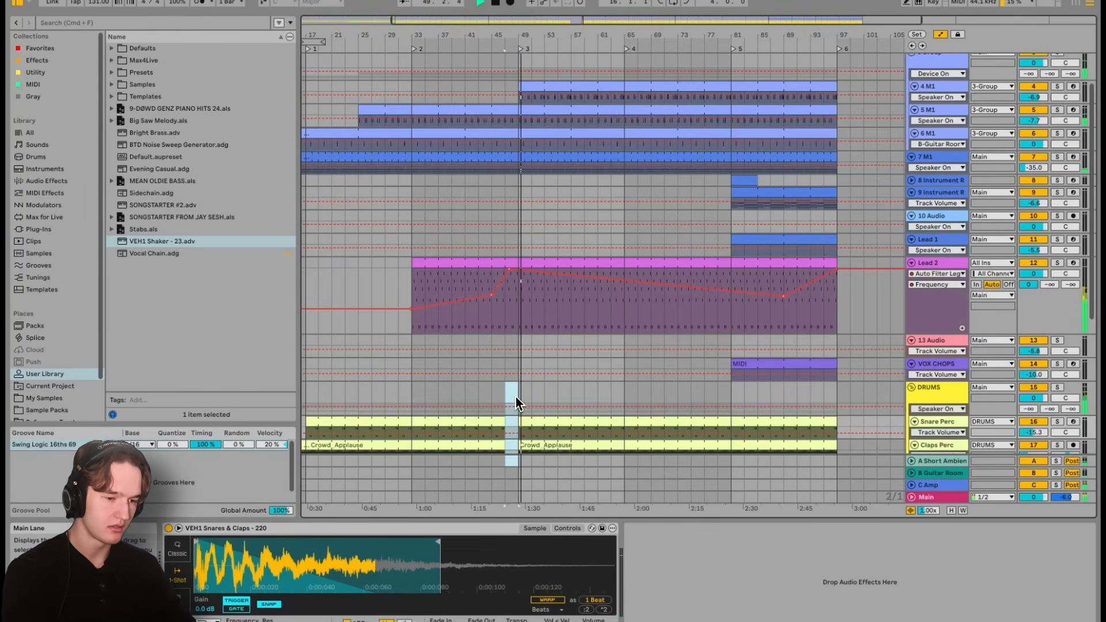
pyautogui.press('Delete')
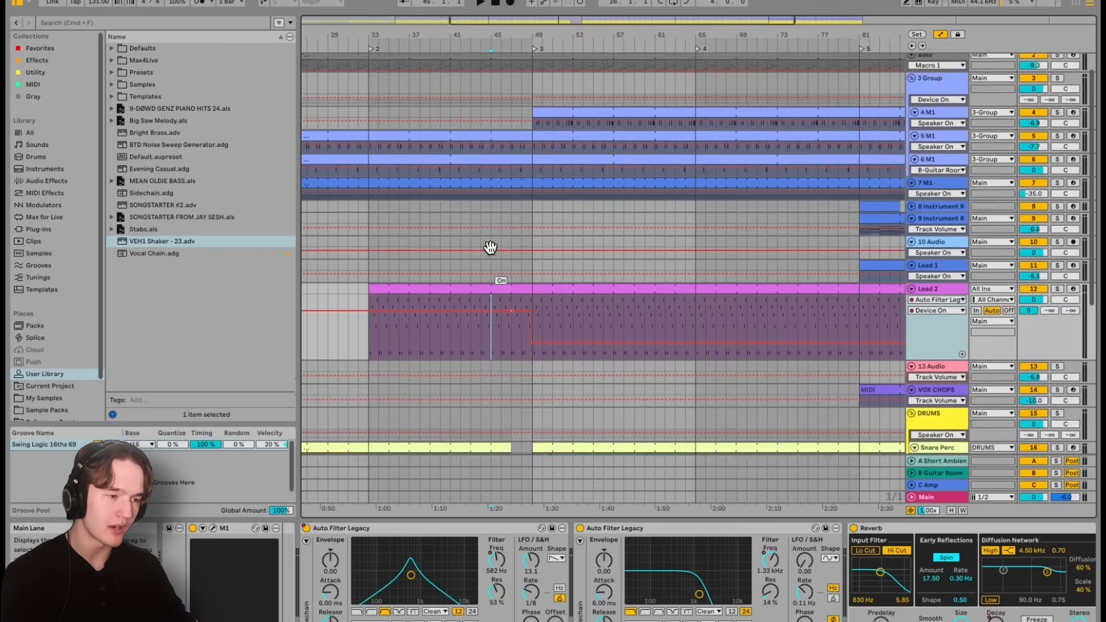
# - Hide the automation and play from bar 45 to audition the drum and bass drop-out before bar 49
pyautogui.scroll(-3, 438, 344)
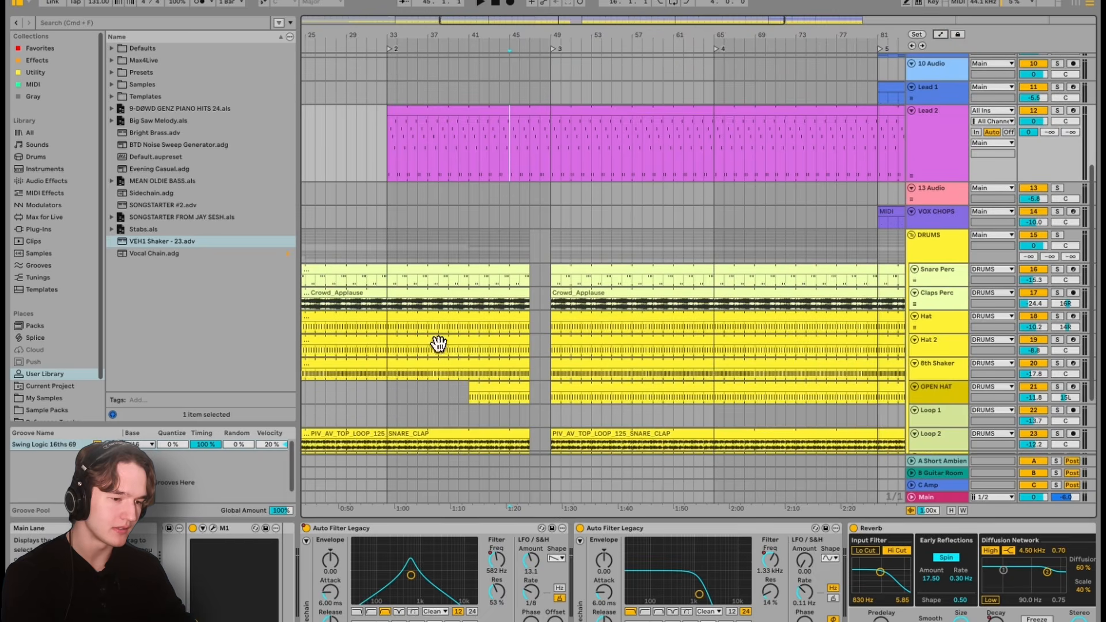
pyautogui.click(513, 230)
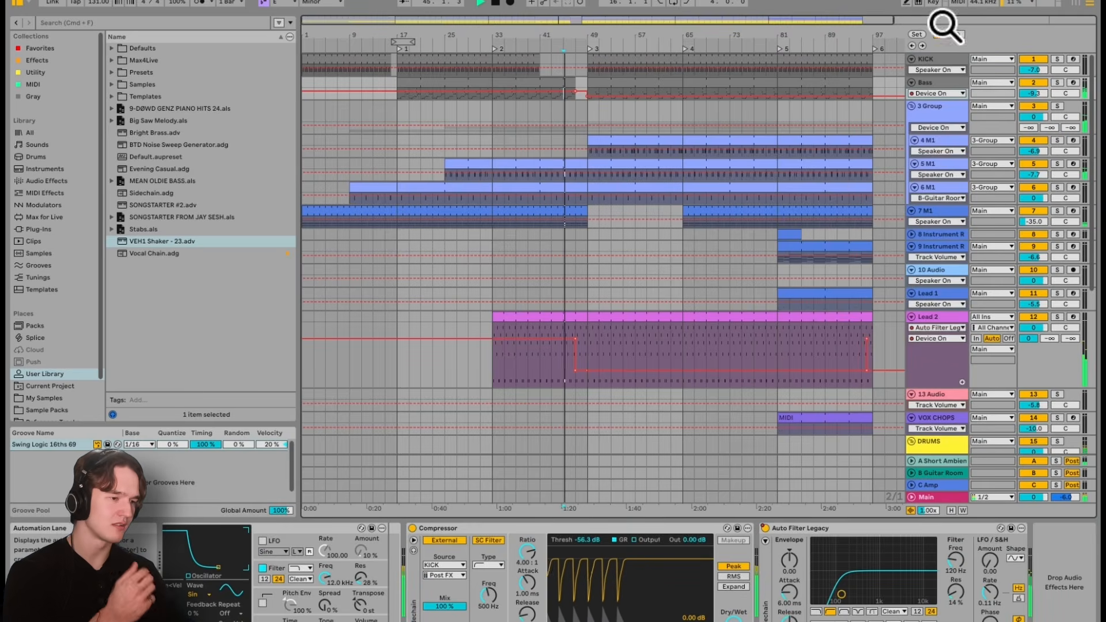
pyautogui.click(940, 33)
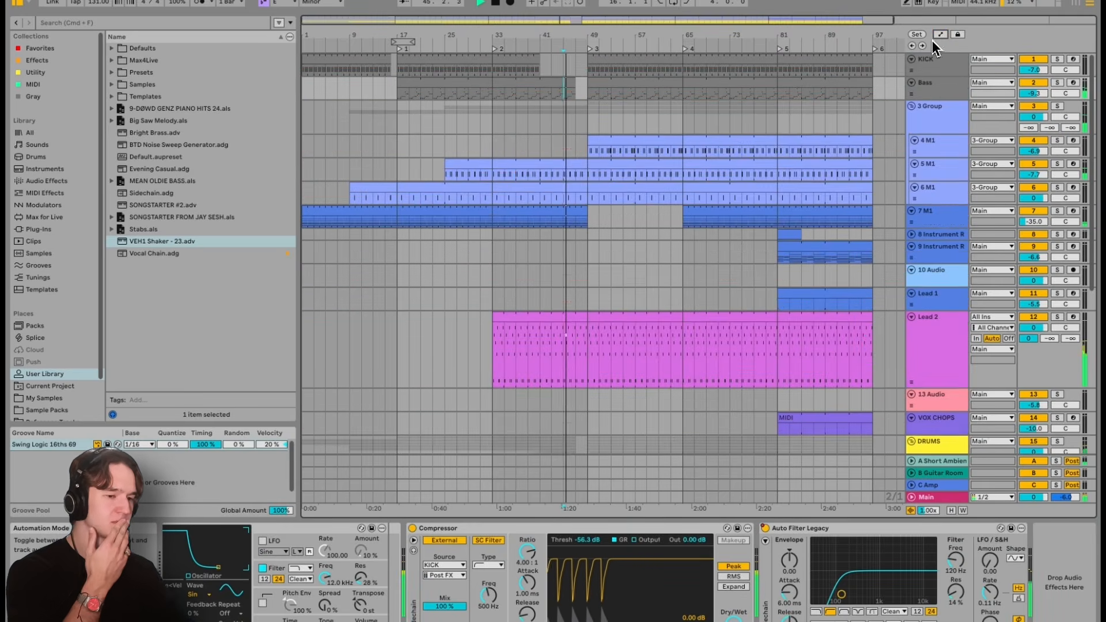
pyautogui.press('XF86AudioRaiseVolume')
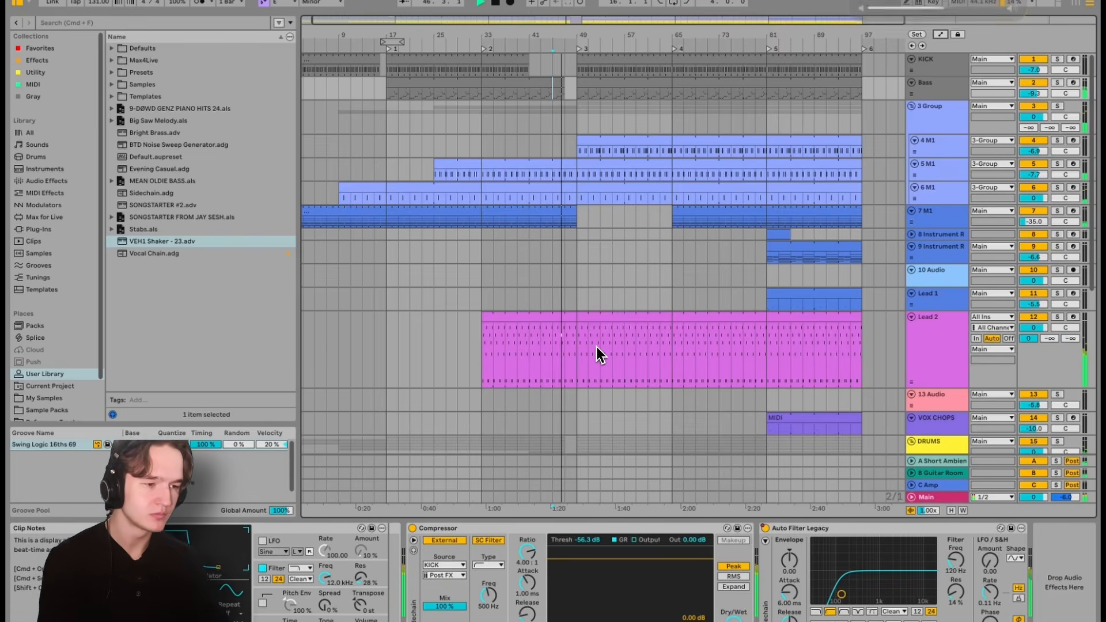
pyautogui.scroll(5, 545, 276)
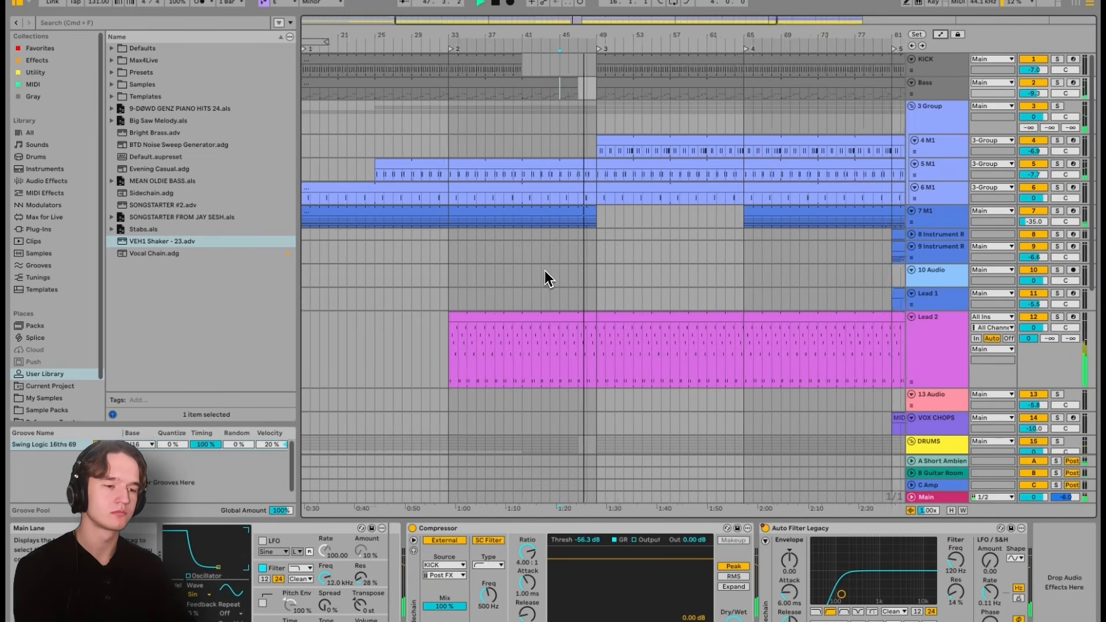
# - Delete the 5 M1 and 6 M1 clip sections from bar 47 to bar 49
pyautogui.moveTo(651, 229); pyautogui.dragTo(633, 205)
pyautogui.scroll(-6, 604, 201)
pyautogui.scroll(5, 599, 210)
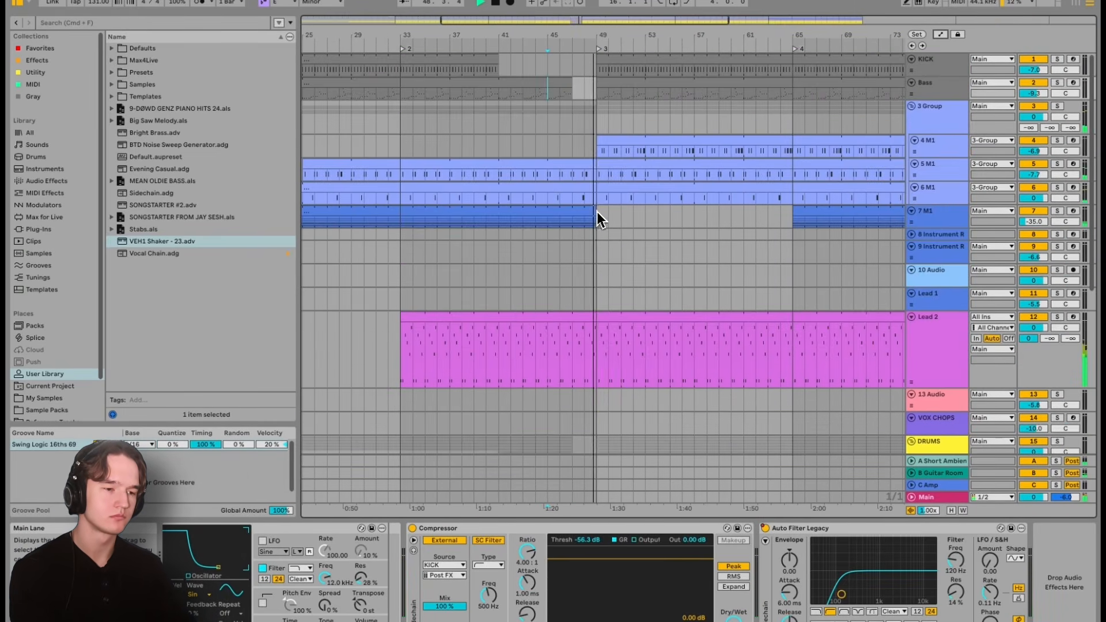
pyautogui.press('Delete')
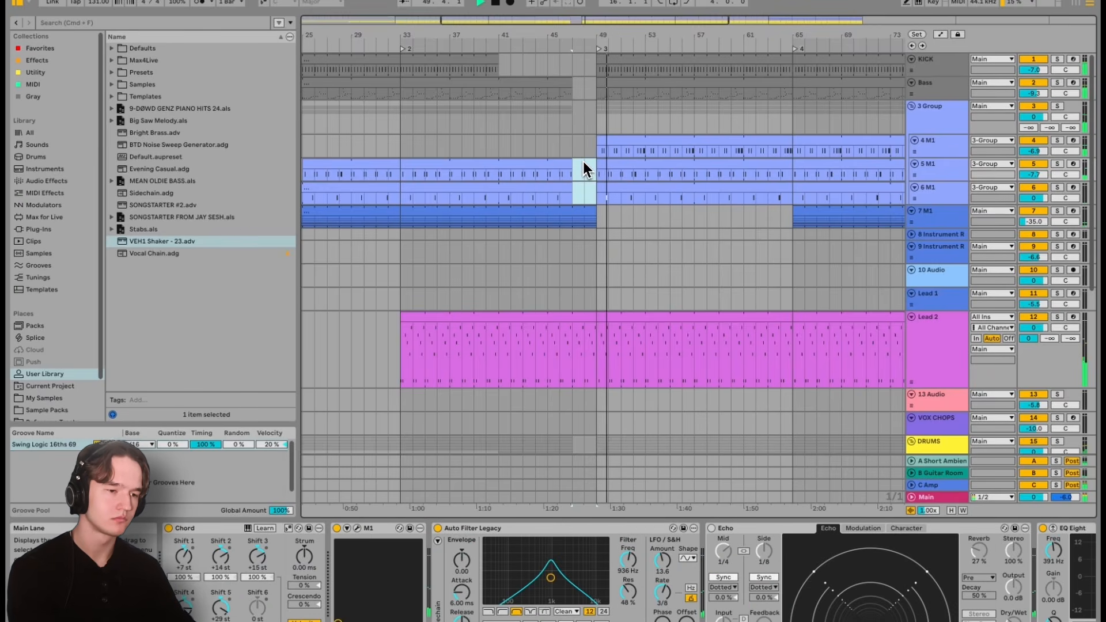
# - Trim the beginning of the 4 M1 clip so it starts at bar 65
pyautogui.scroll(-3, 611, 172)
pyautogui.moveTo(602, 138); pyautogui.dragTo(728, 137)
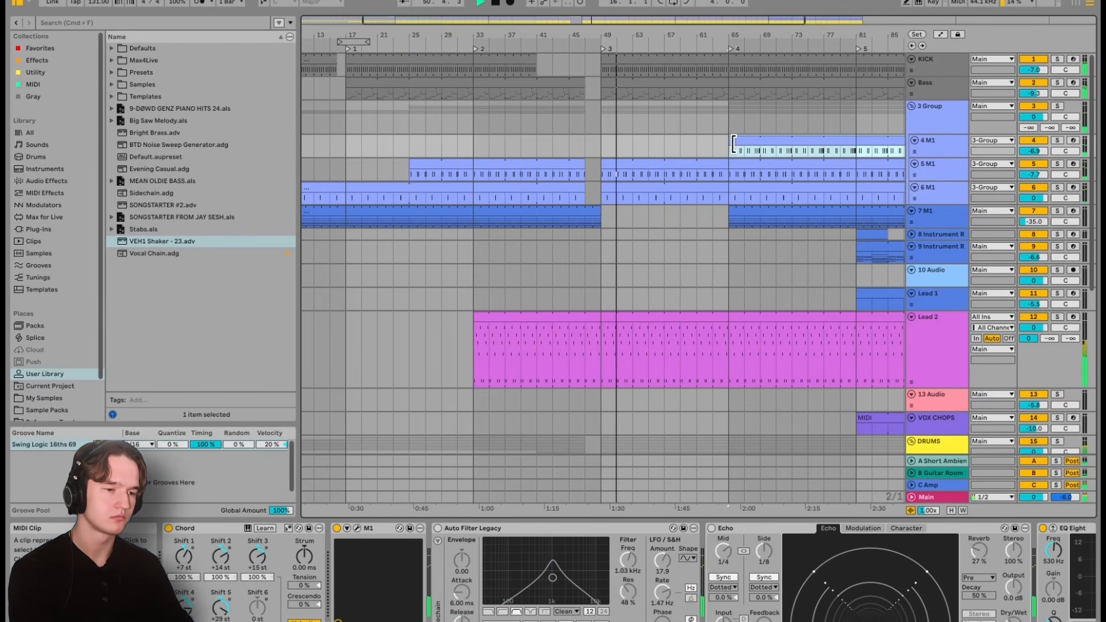
pyautogui.scroll(-10, 606, 165)
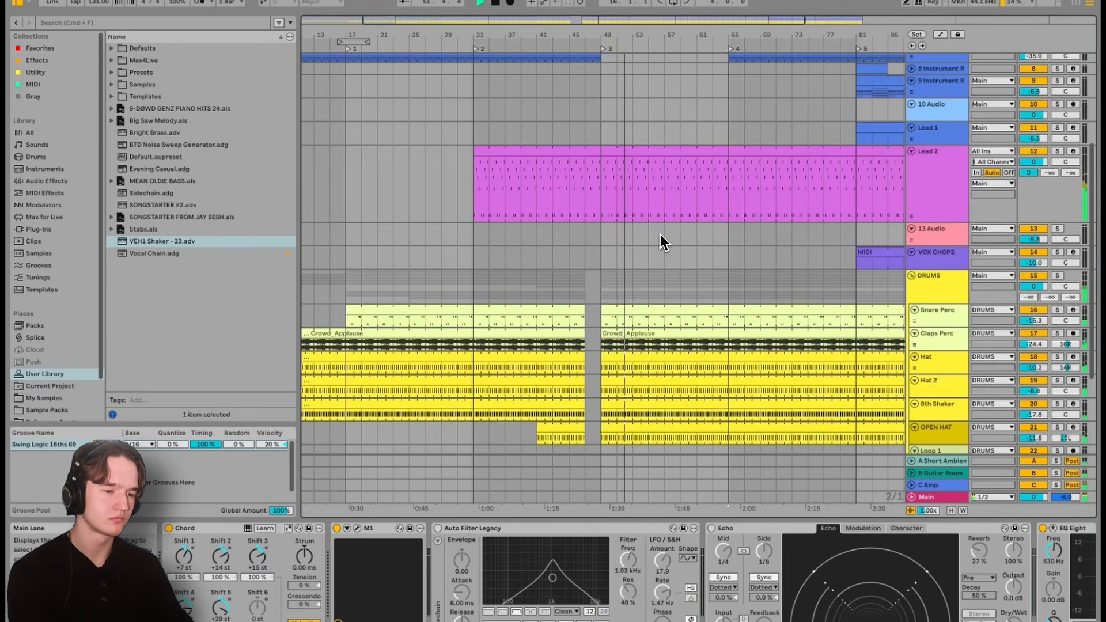
pyautogui.scroll(-5, 677, 254)
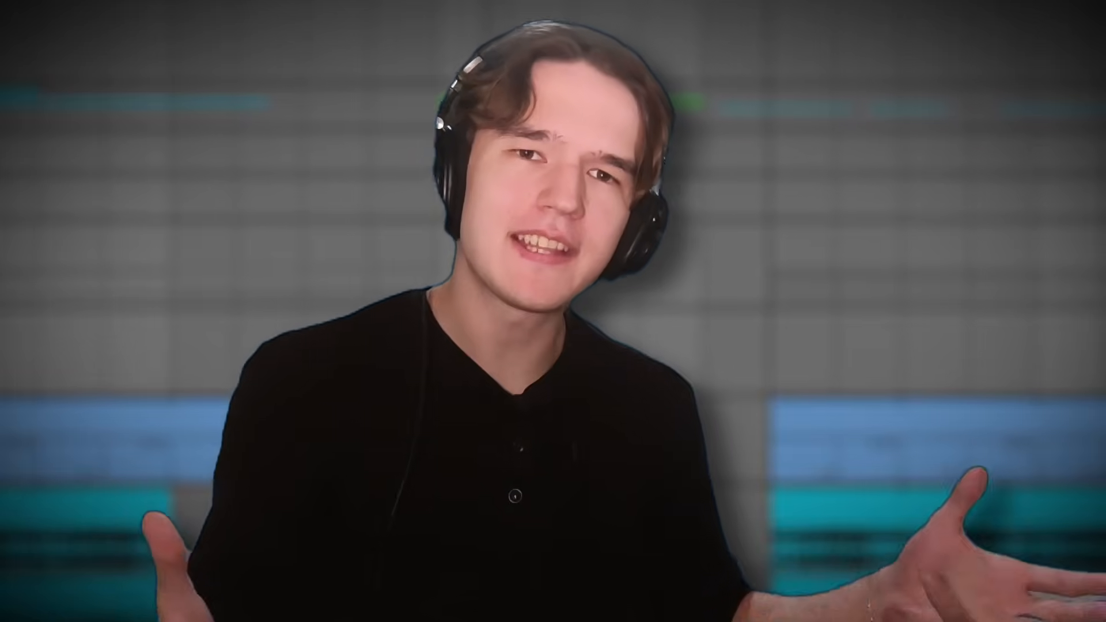